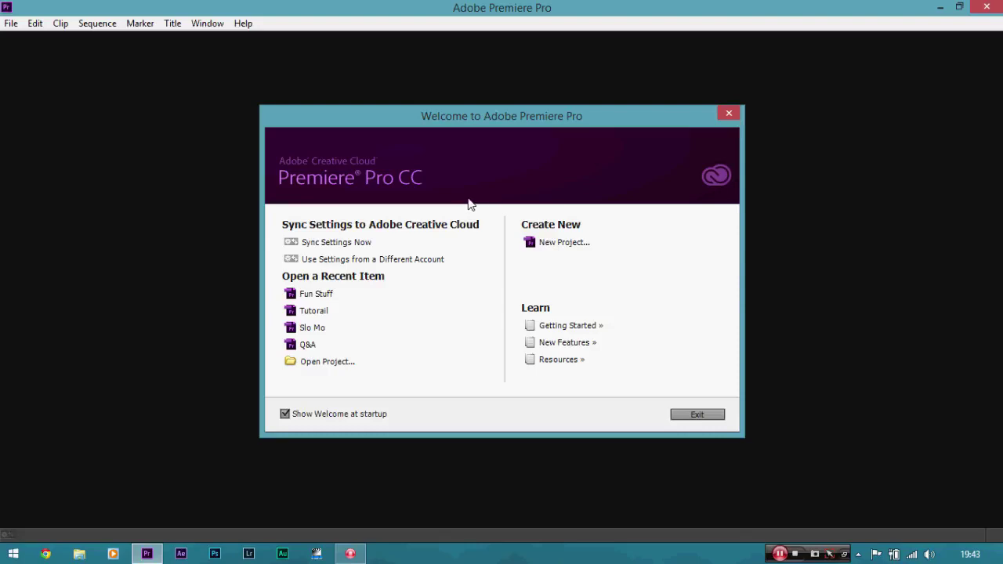
Create a new project named "Fuun Stuff" in the default location with the default rendering and capture settings
click(535, 244)
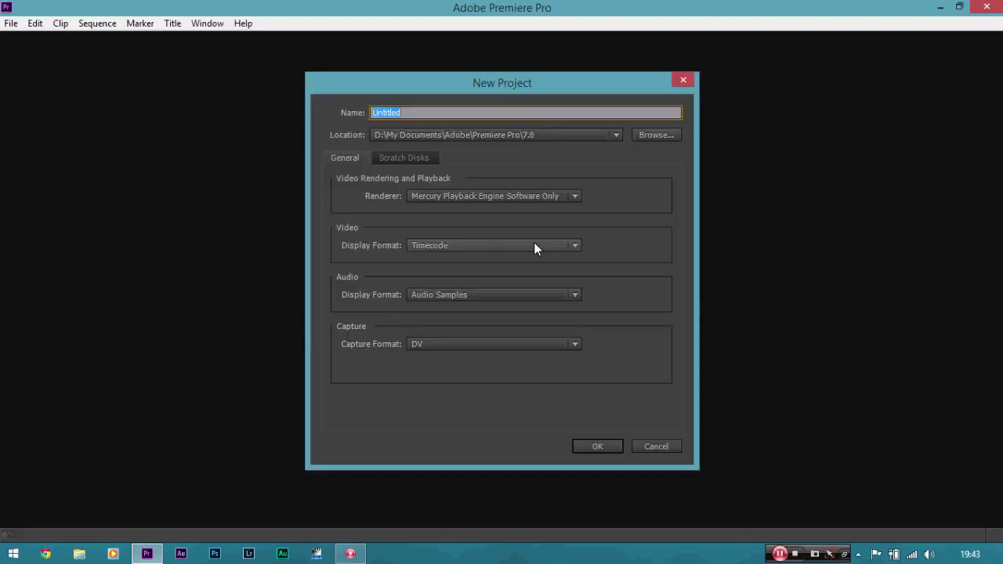
key(BackSpace)
text(Fuun Stuff)
click(596, 448)
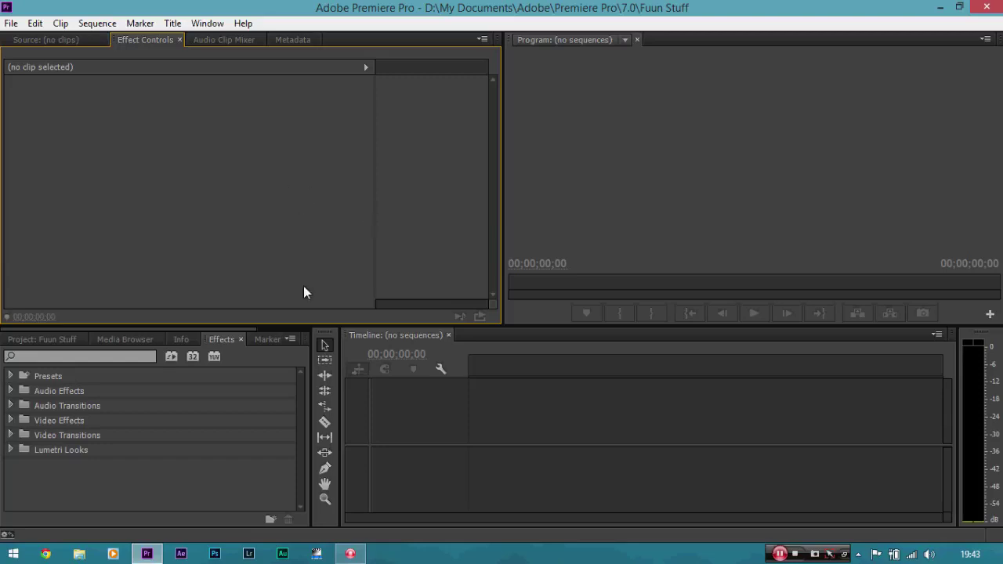
Begin a new sequence and choose the Digital SLR 1080p preset DSLR 1080p24
click(11, 22)
mouse_move(51, 42)
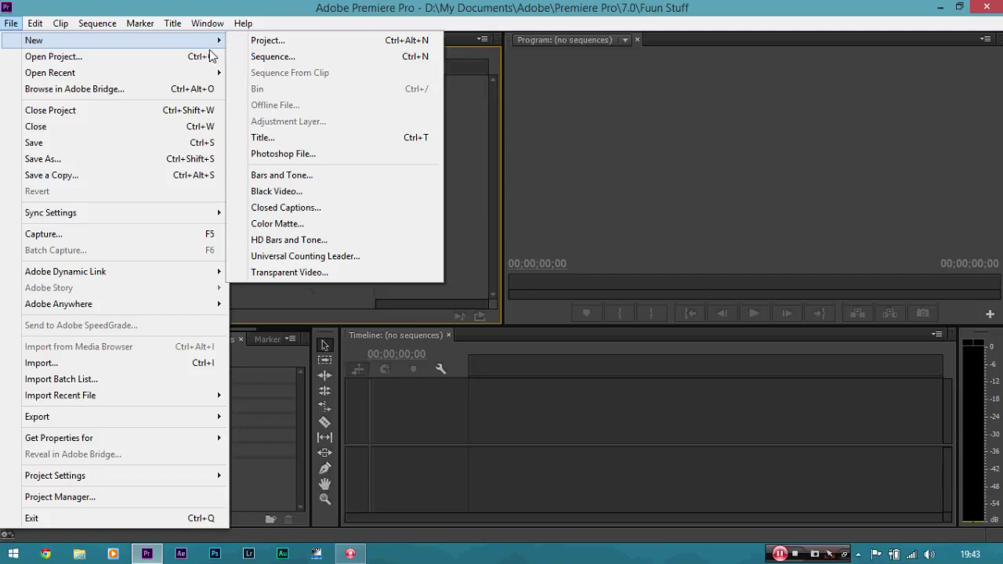
click(273, 57)
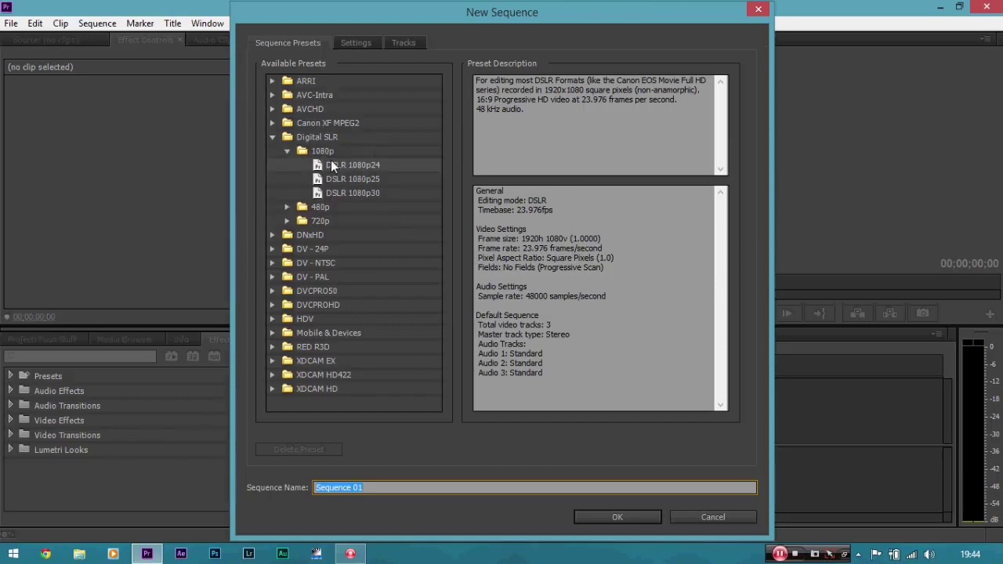
click(375, 164)
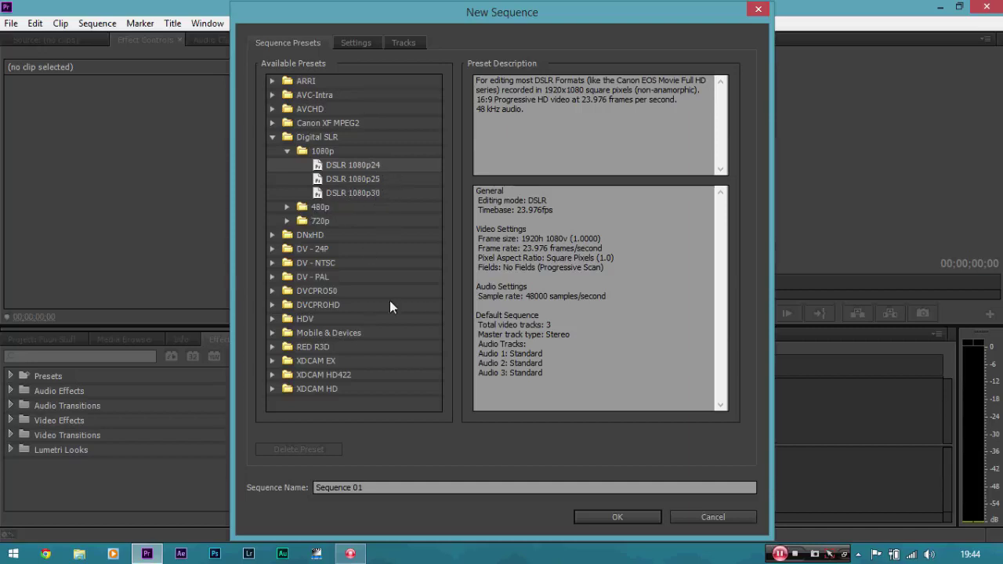
Examine the alternative sequence presets in the RED R3D, 5K and DV - NTSC groups
click(272, 347)
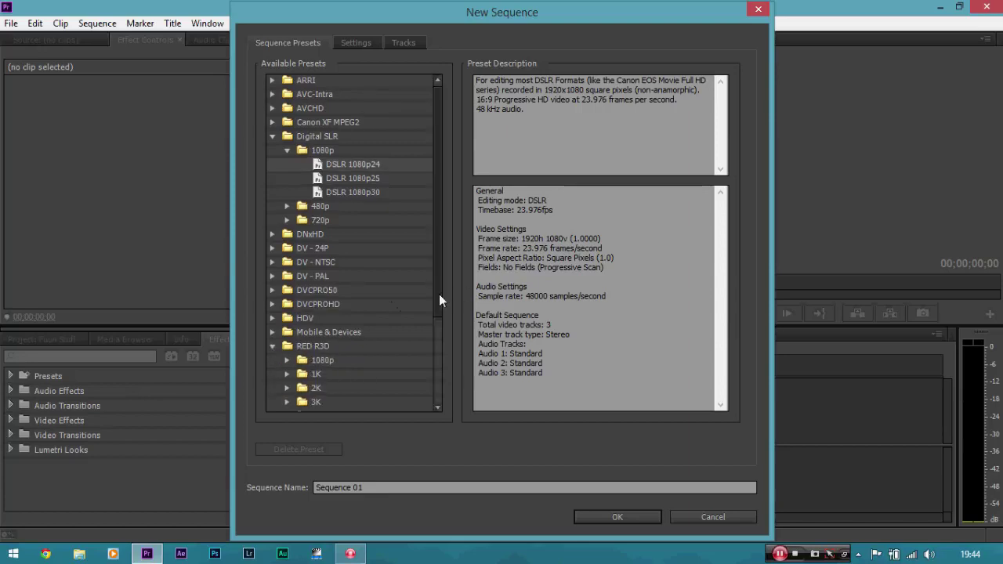
drag(439, 294, 424, 363)
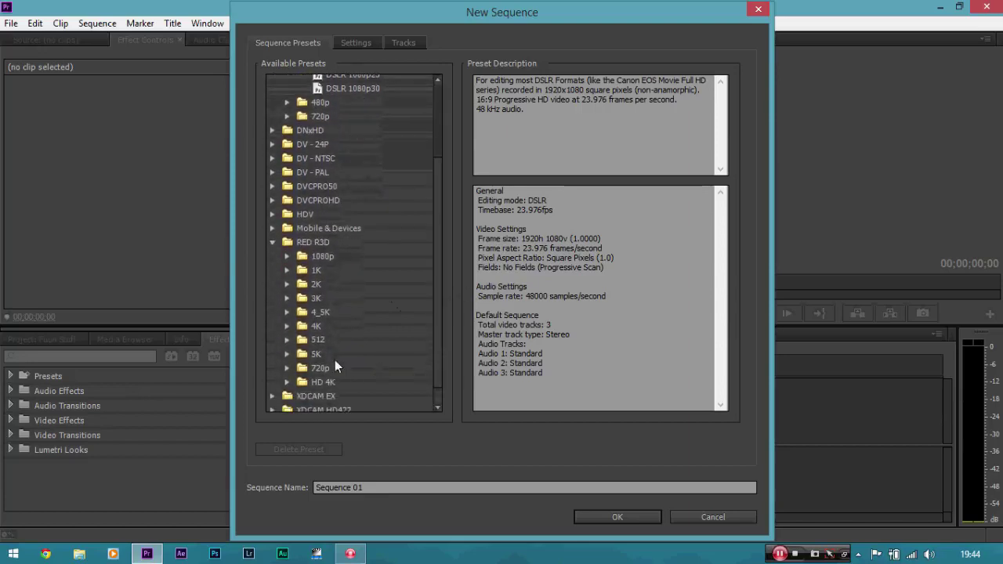
click(288, 354)
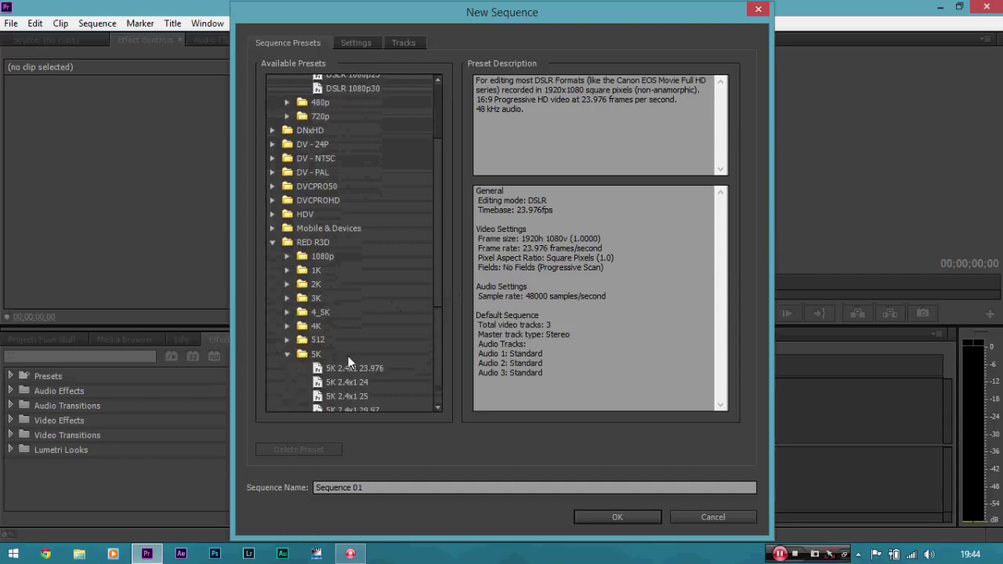
click(288, 355)
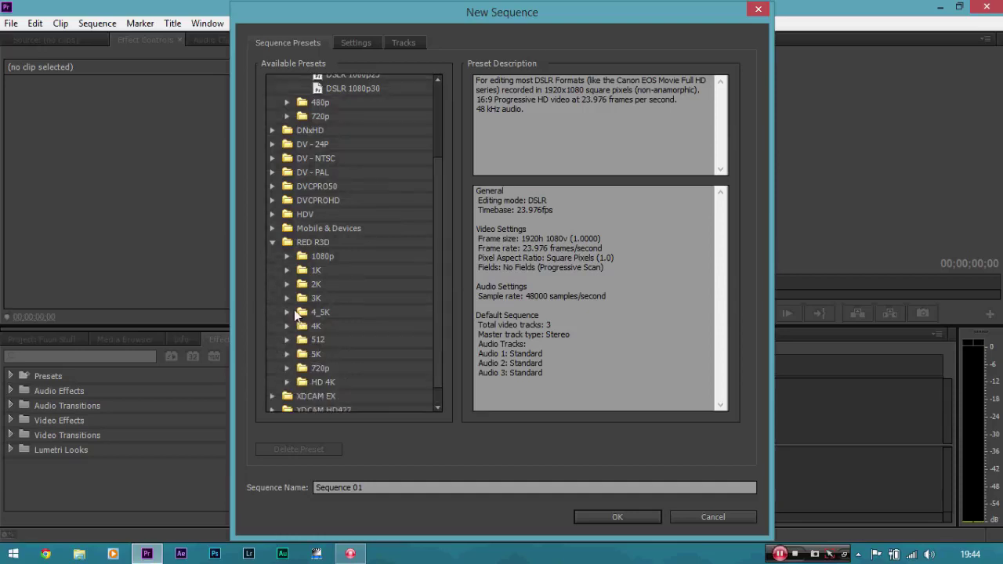
click(274, 243)
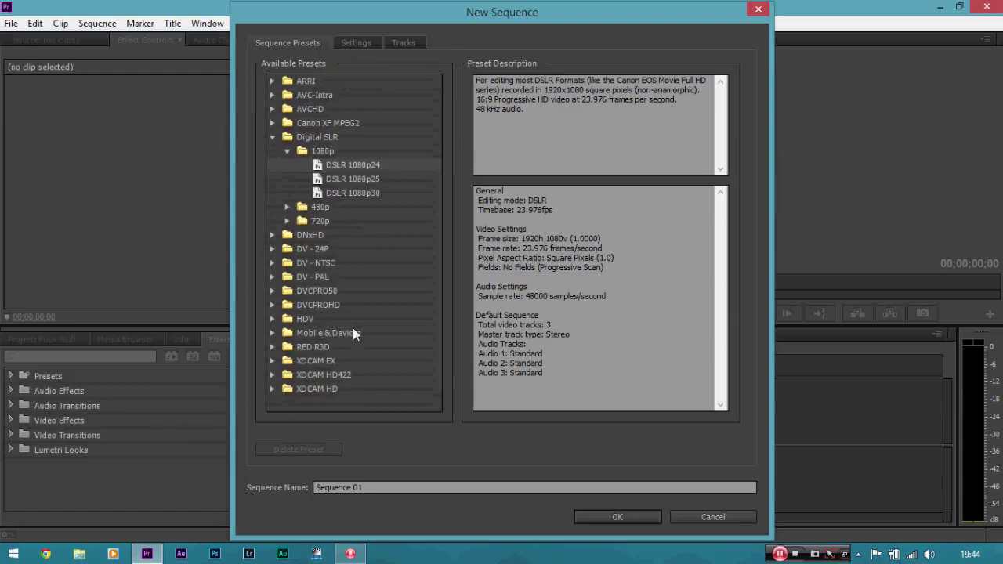
click(273, 263)
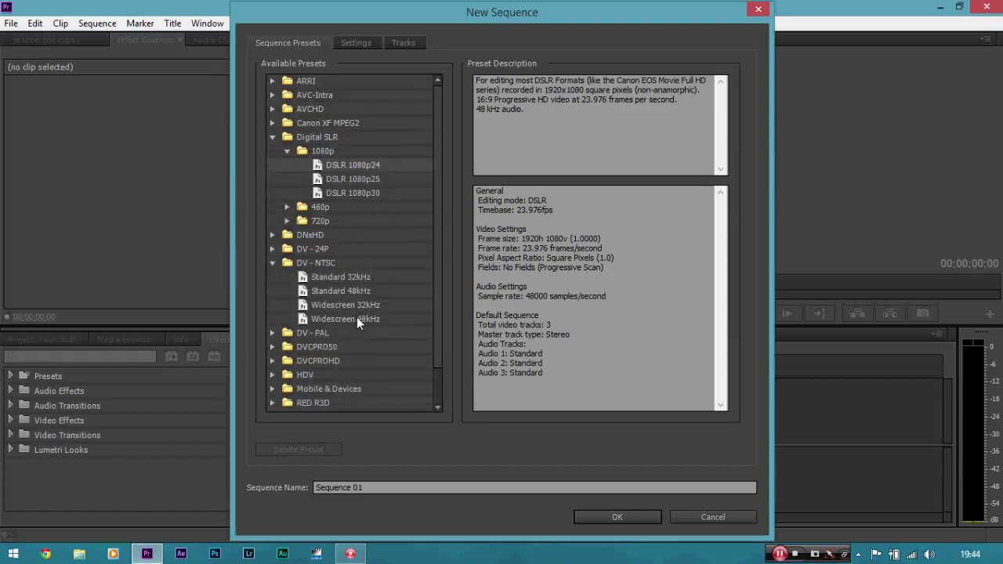
click(273, 264)
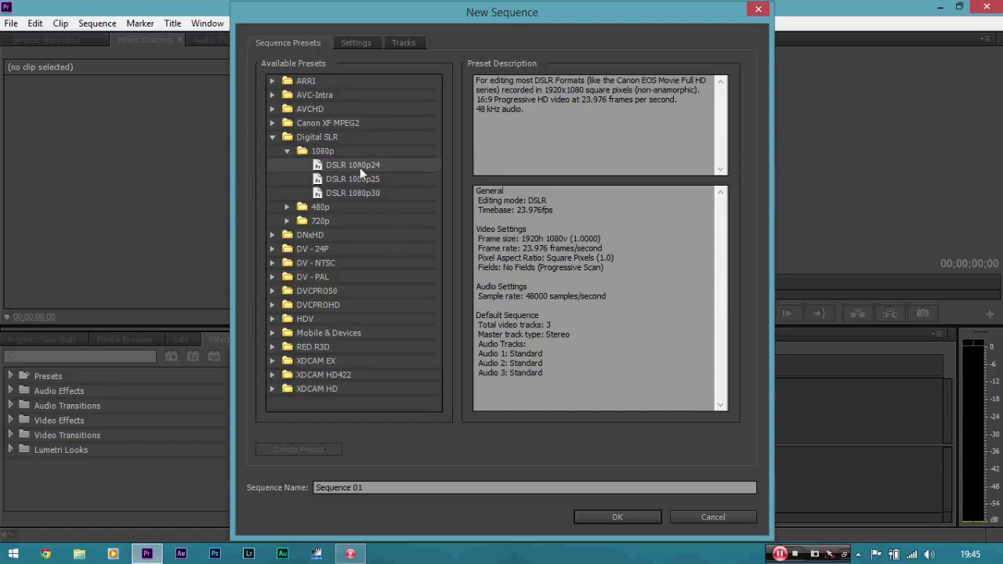
Review the detailed settings of the DSLR 1080p24 preset, and create the sequence as Sequence 01
click(357, 45)
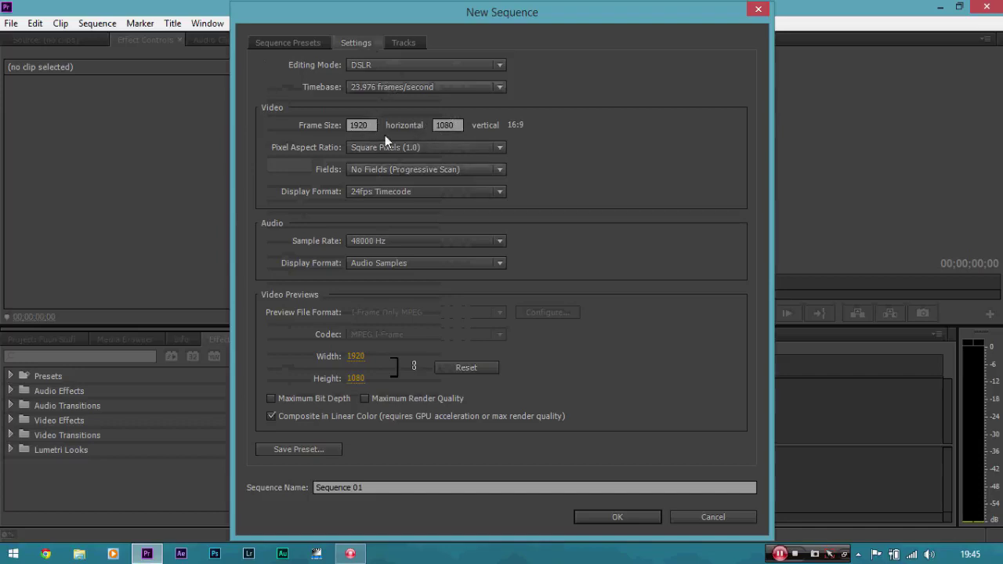
click(292, 44)
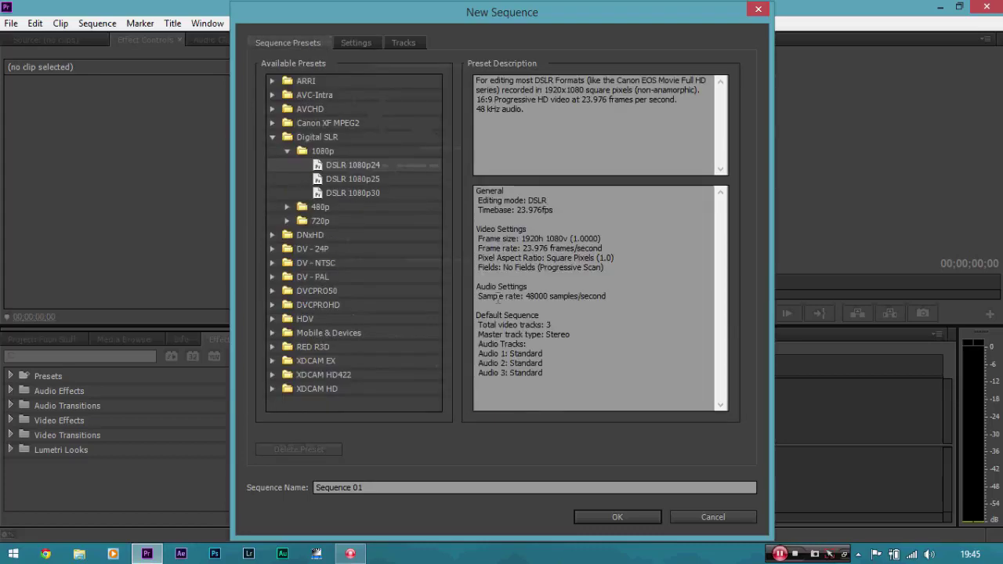
click(601, 520)
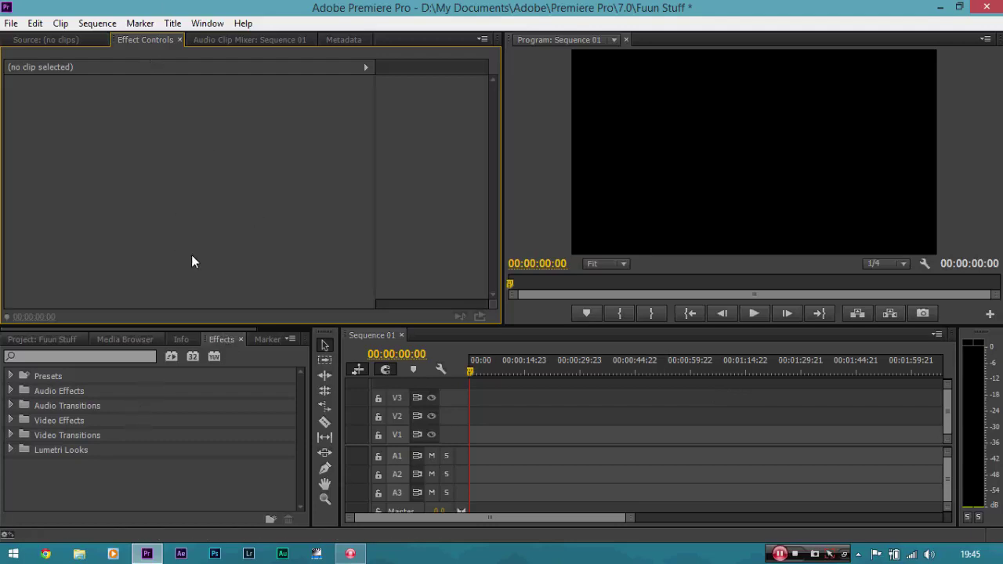
Import _DSC5689.MOV from the Desktop into the project and place it at the start of tracks V1 and A1
click(55, 338)
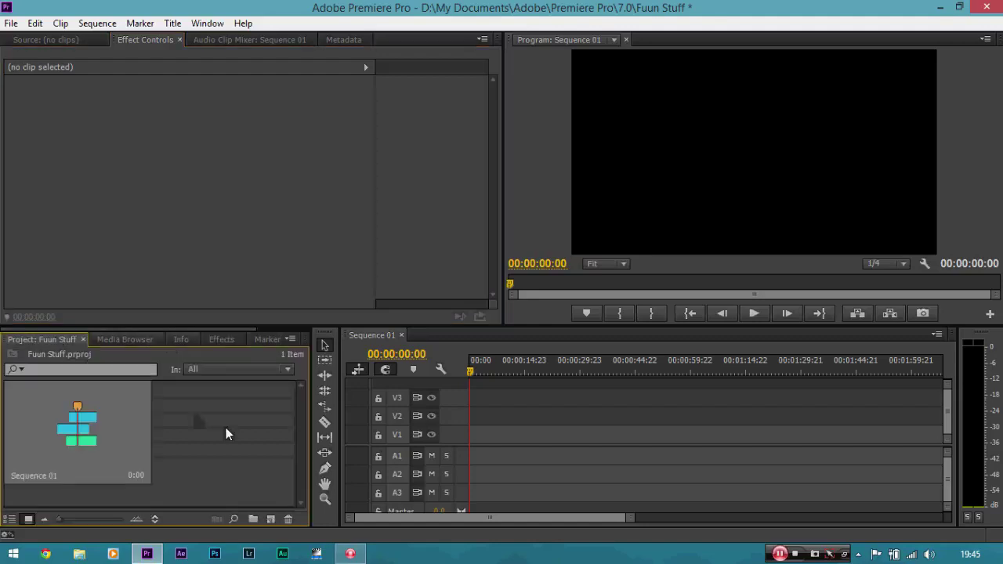
right_click(203, 414)
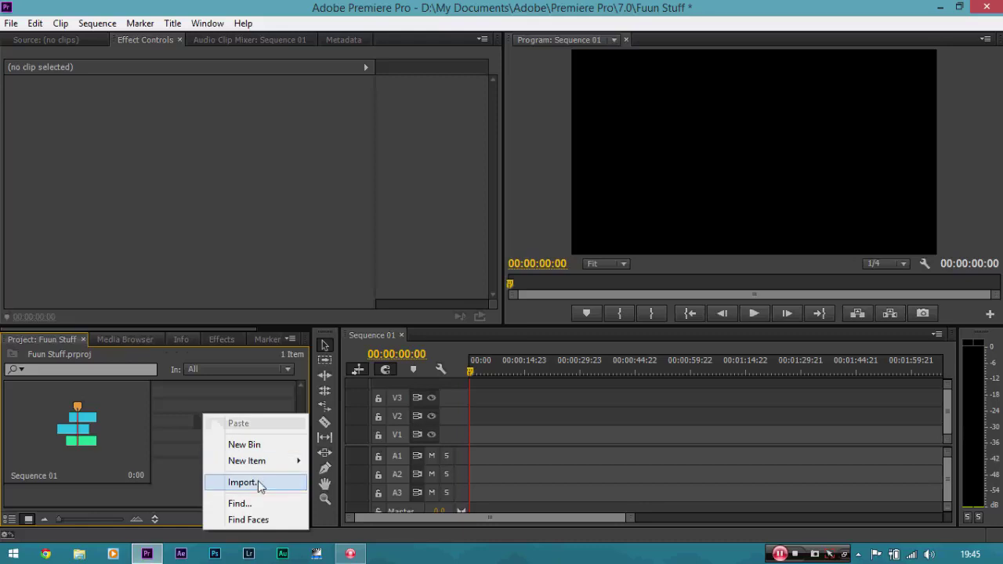
click(259, 483)
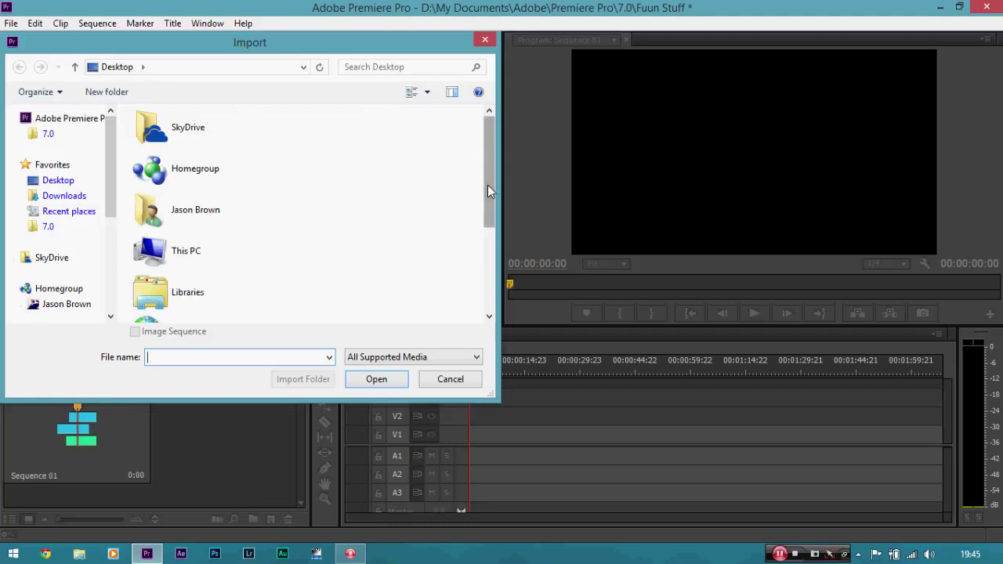
drag(487, 192, 484, 270)
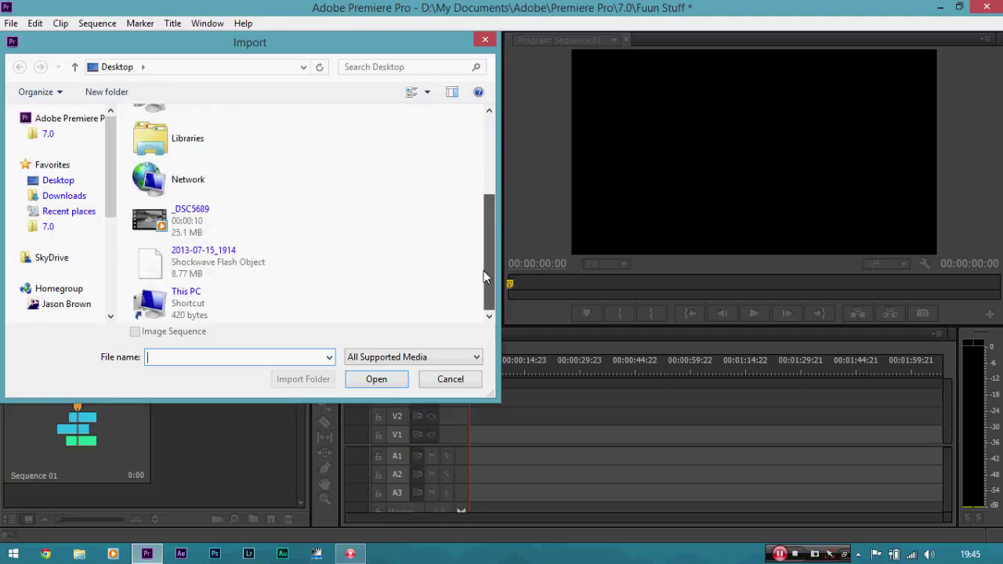
double_click(210, 226)
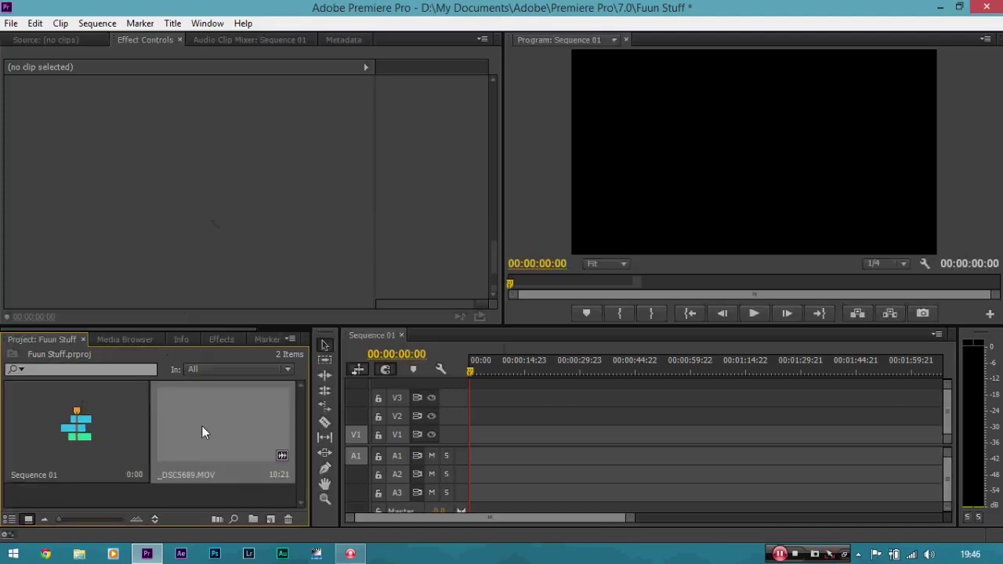
drag(201, 425, 493, 439)
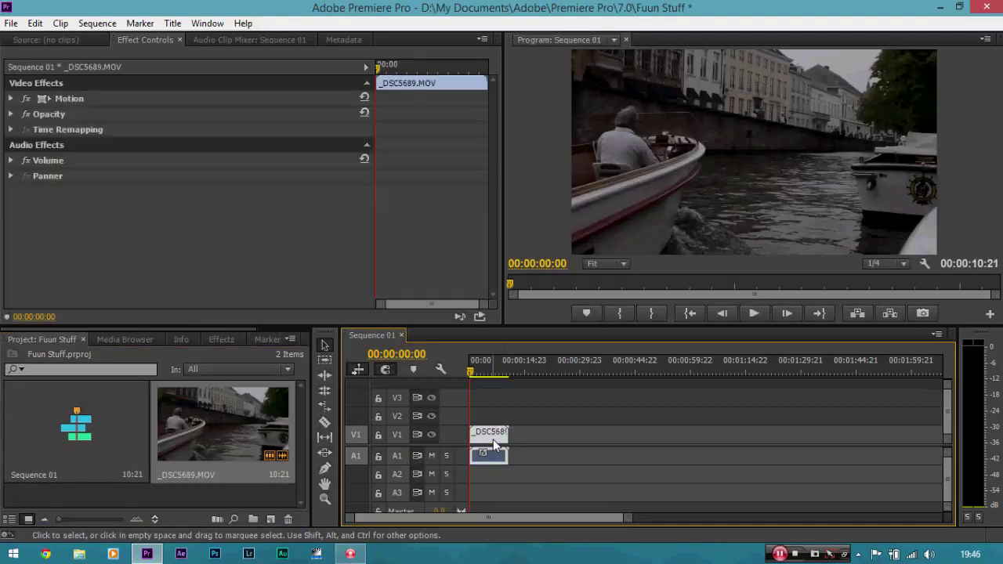
Zoom the timeline in and out until the _DSC5689.MOV clip spans more than half of the visible track
key(=)
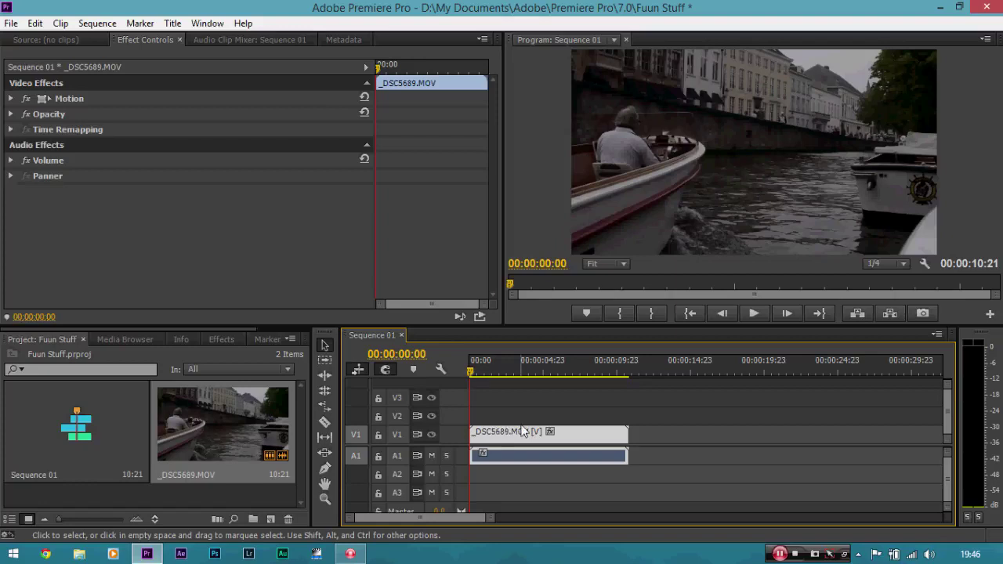
key(minus)
key(minus)
key(minus)
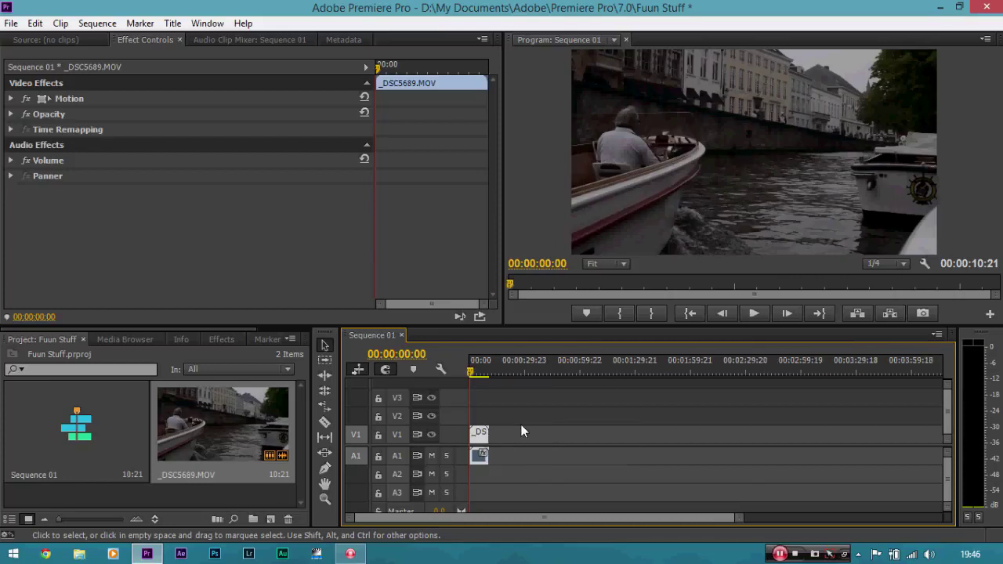
key(equal)
key(minus)
key(equal)
key(equal)
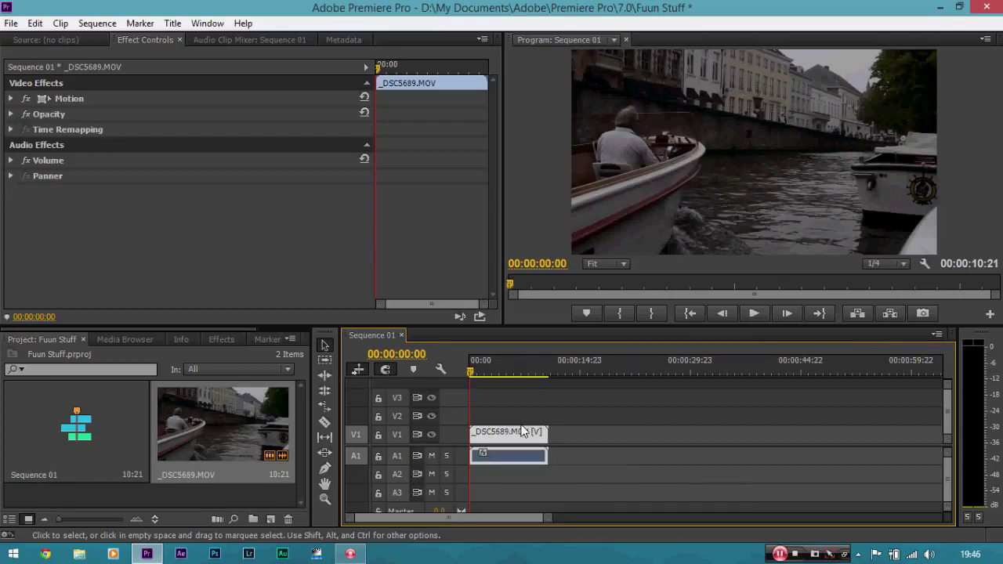
key(equal)
key(equal)
key(equal)
key(minus)
key(minus)
key(minus)
key(minus)
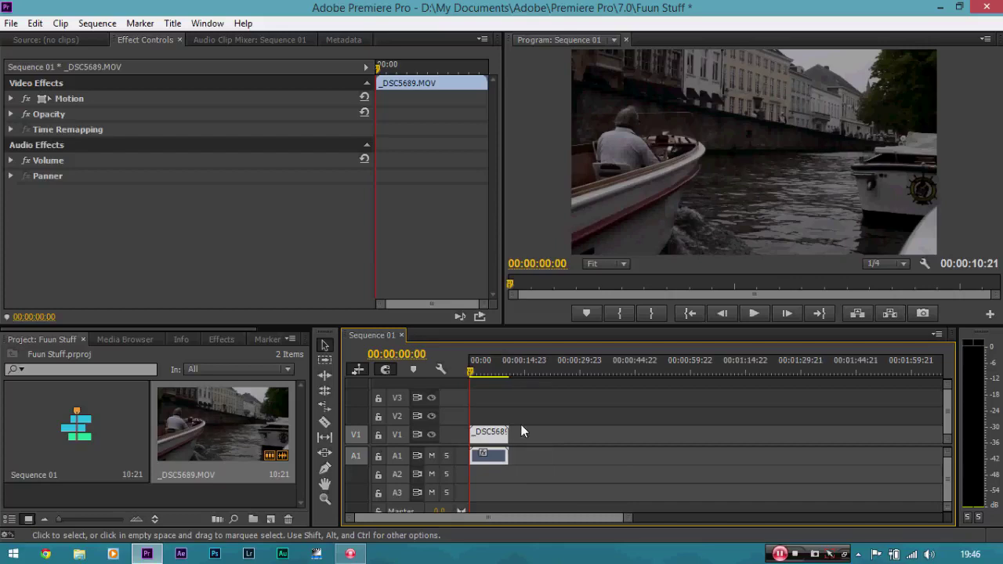
key(equal)
key(equal)
key(equal)
key(minus)
key(equal)
key(minus)
key(minus)
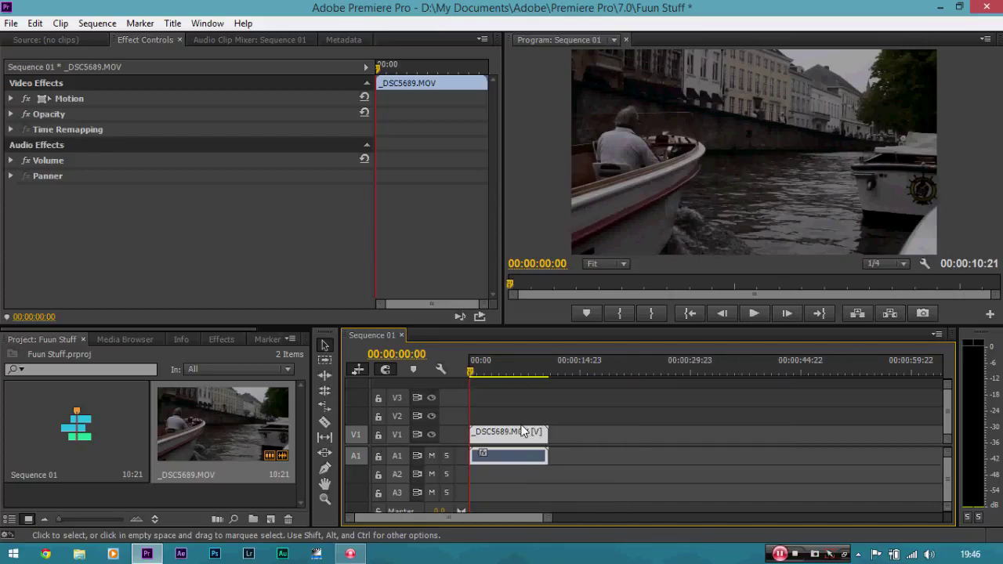
key(equal)
key(equal)
key(equal)
key(minus)
key(minus)
key(minus)
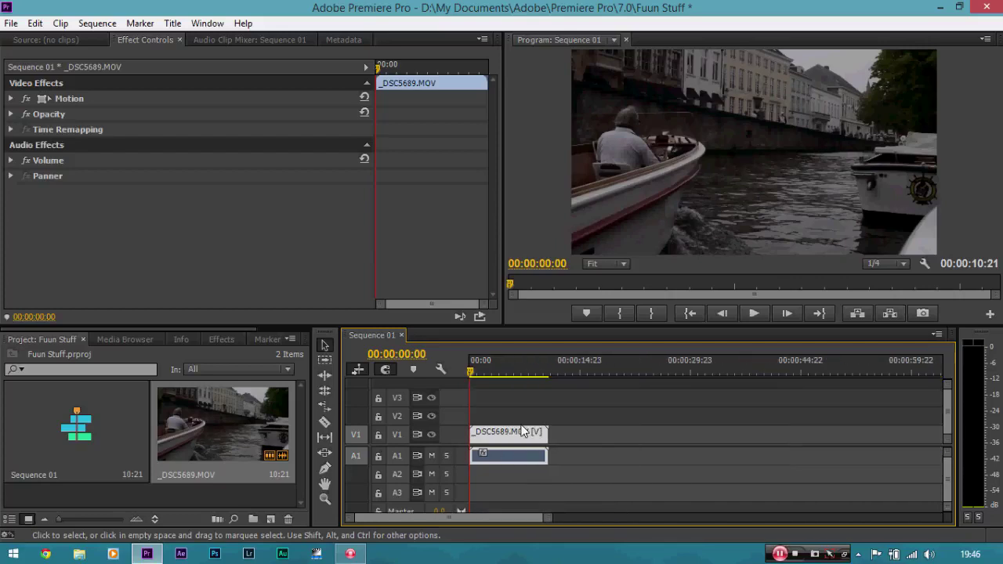
key(equal)
key(equal)
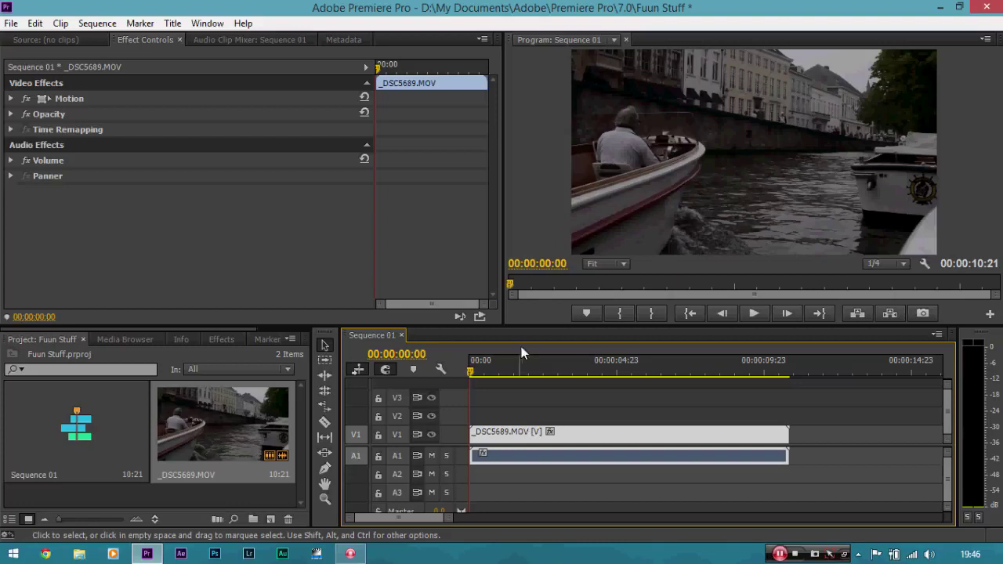
drag(449, 524, 589, 506)
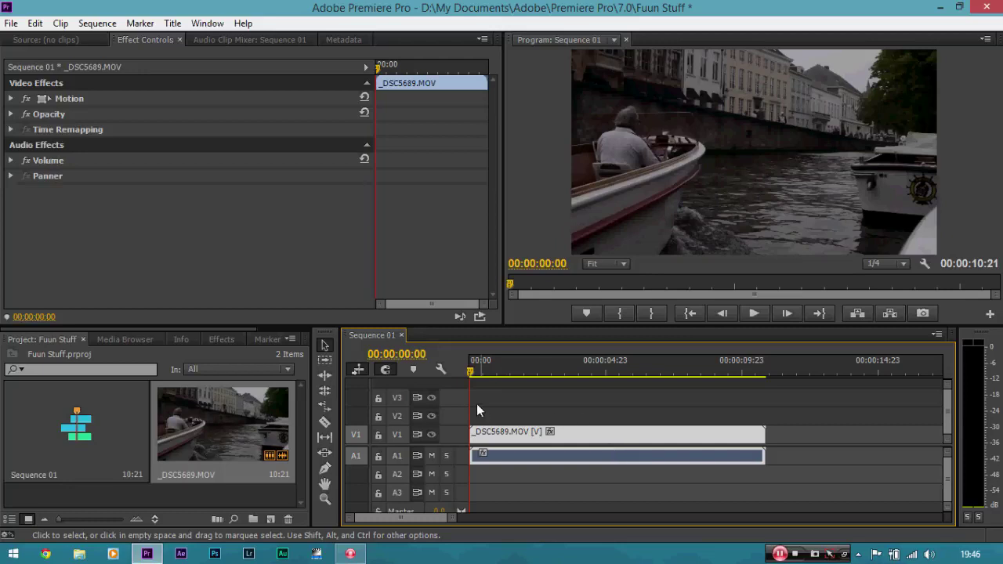
Keep the playhead at the sequence start and set the Program monitor's playback resolution to 1/4
drag(474, 371, 447, 371)
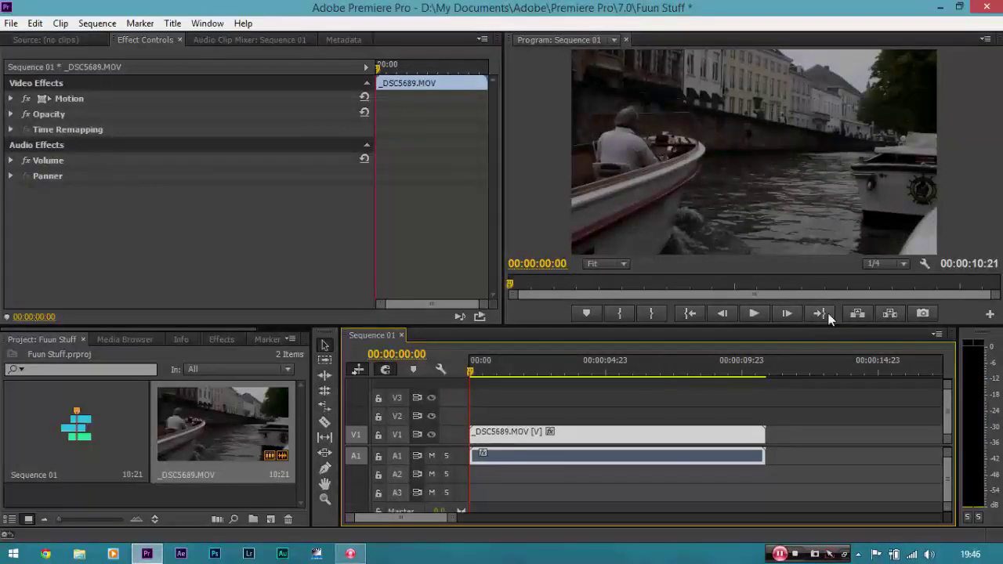
click(900, 265)
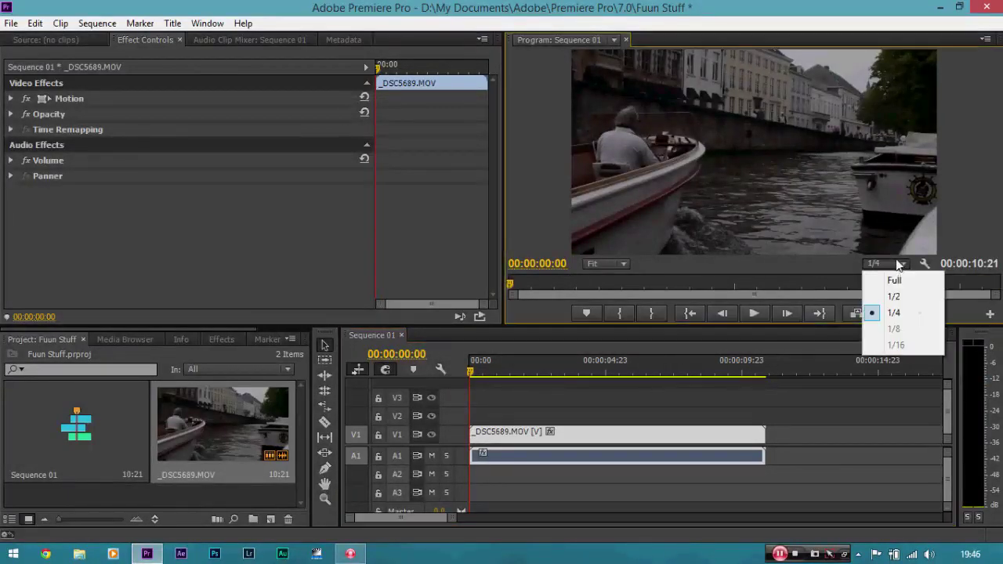
click(902, 315)
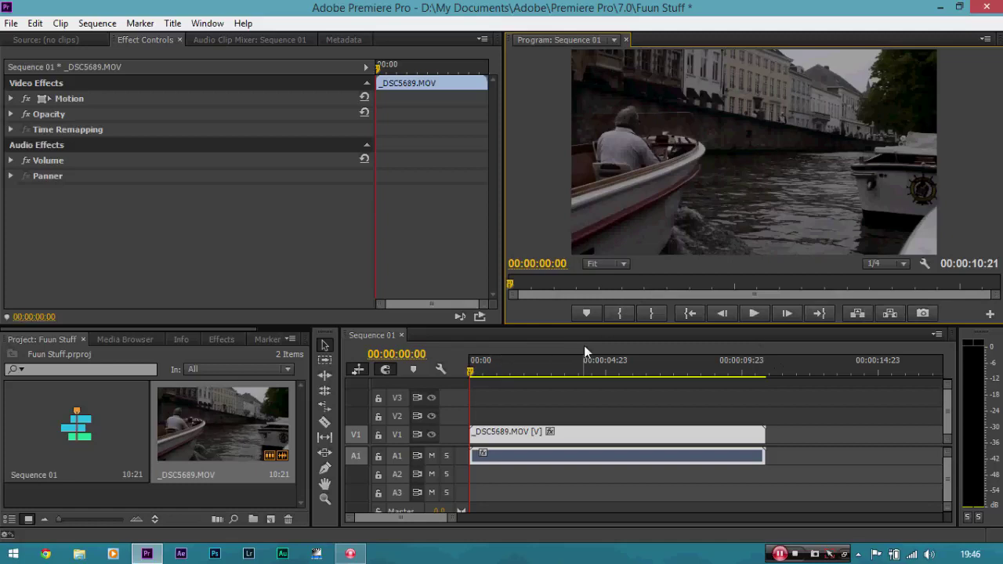
click(883, 264)
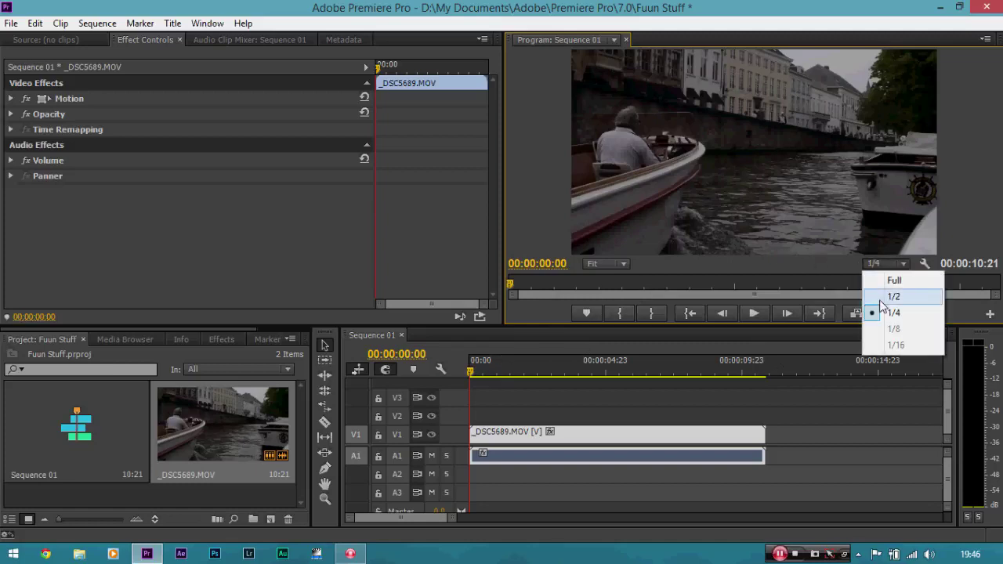
click(878, 314)
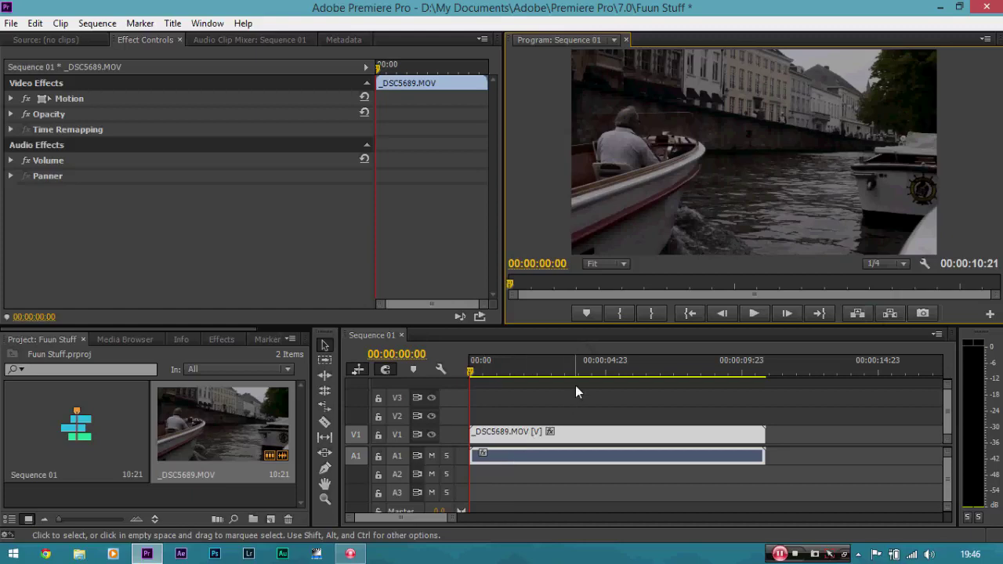
Move the playhead to 00:00:02:13, try trimming the start of the _DSC5689.MOV clip to it, and undo the trim
drag(472, 367, 542, 374)
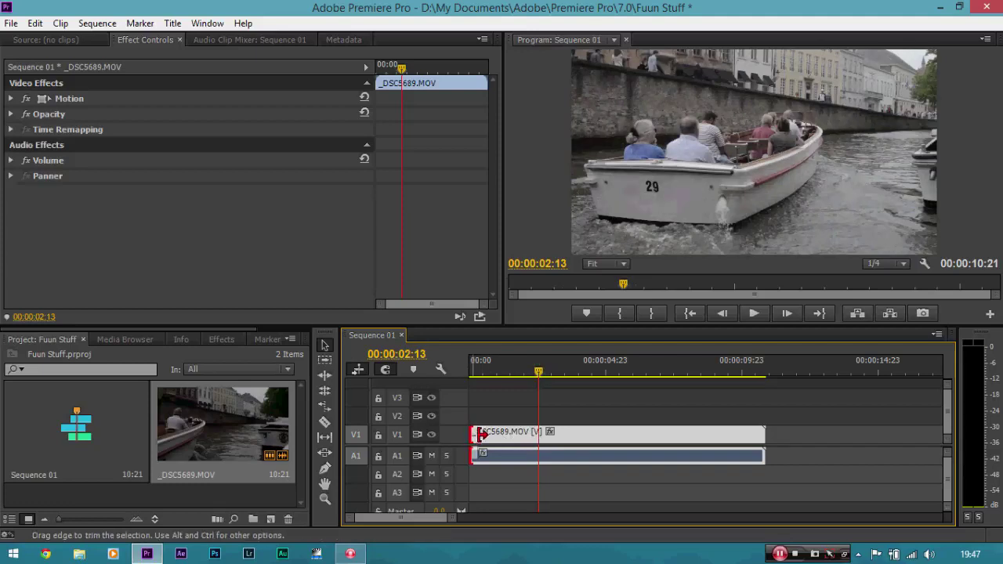
drag(472, 435, 539, 436)
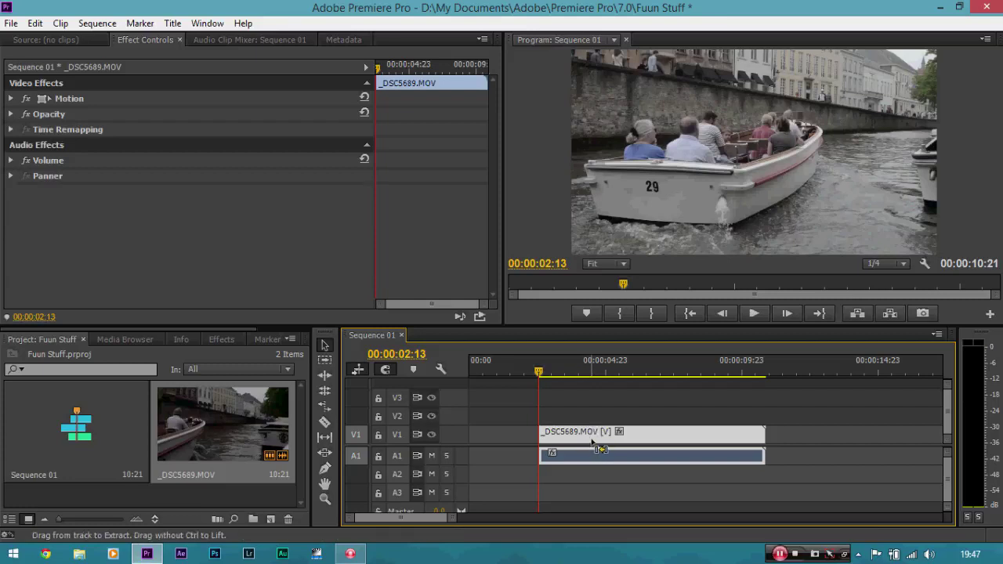
key(ctrl+z)
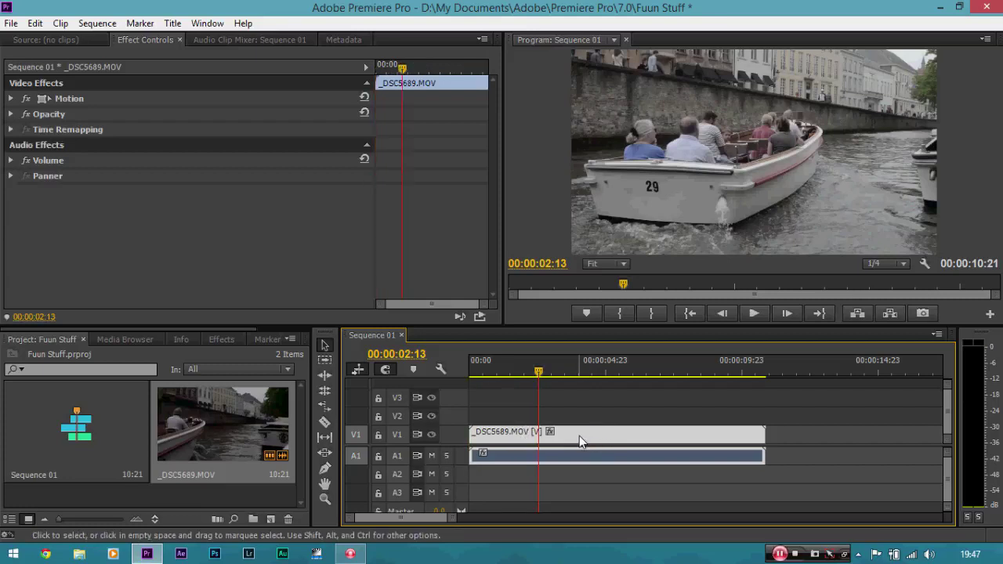
Split the _DSC5689.MOV clip at 00:00:02:13 with the Razor tool and delete the part before the cut
key(c)
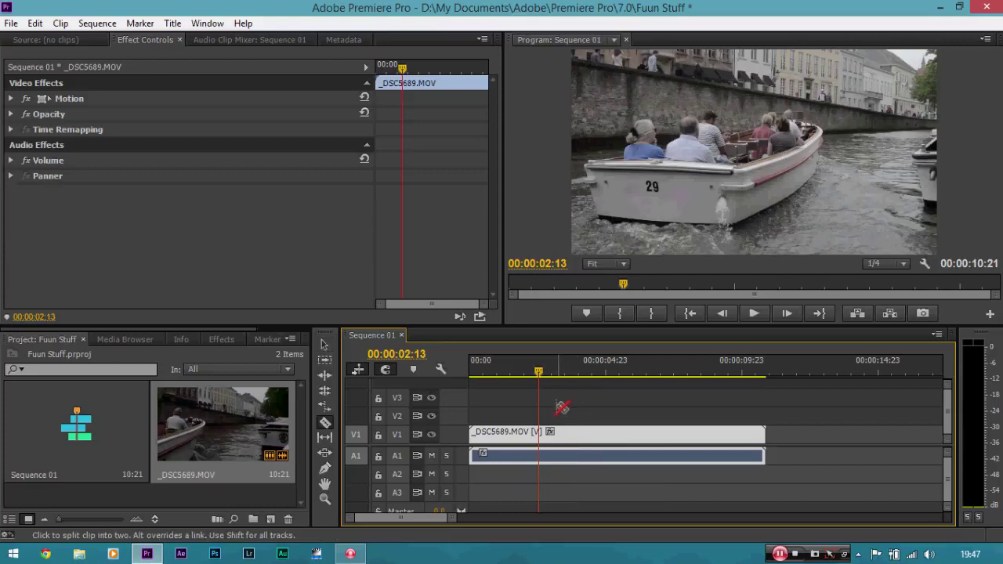
click(539, 436)
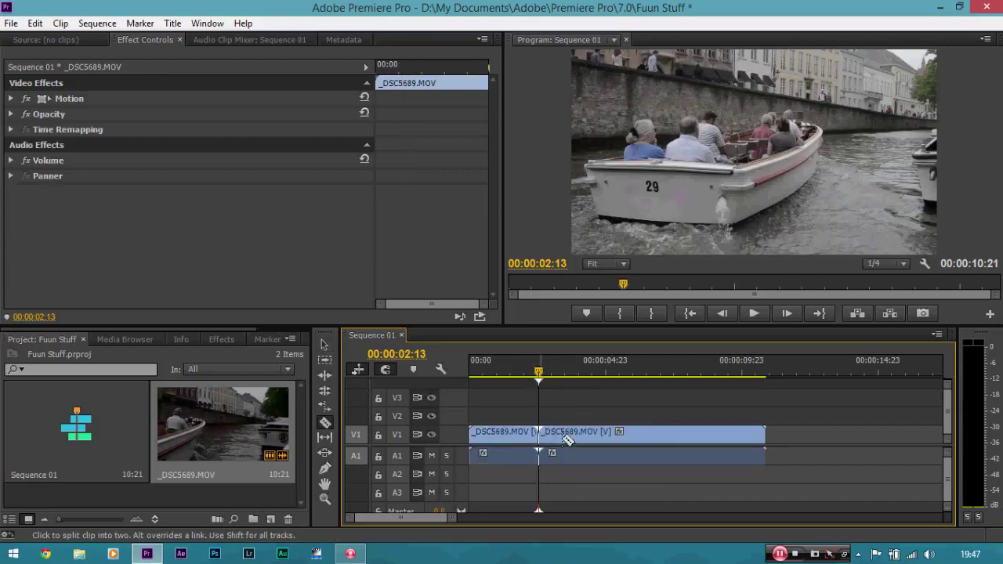
key(v)
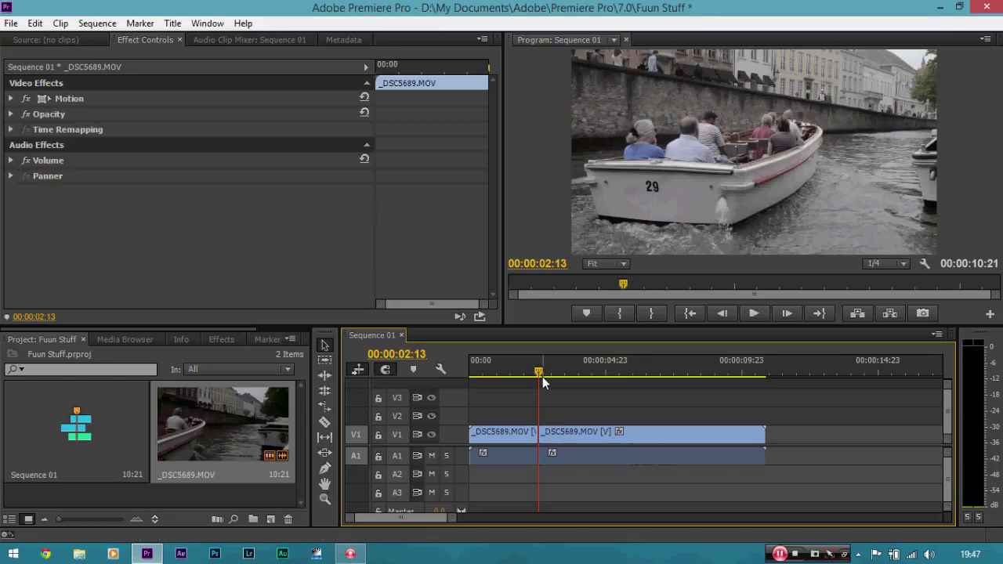
drag(542, 377, 564, 376)
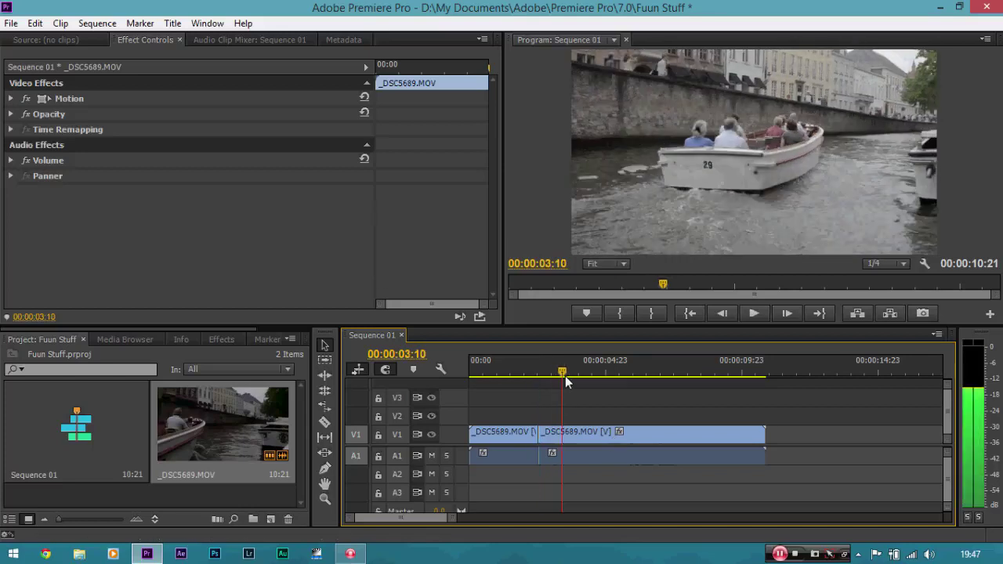
click(515, 433)
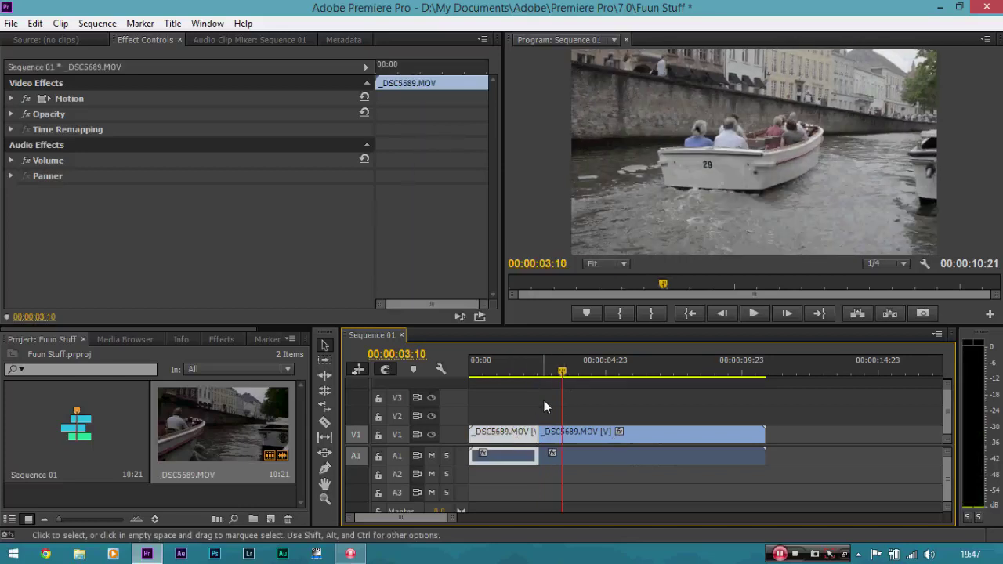
key(Delete)
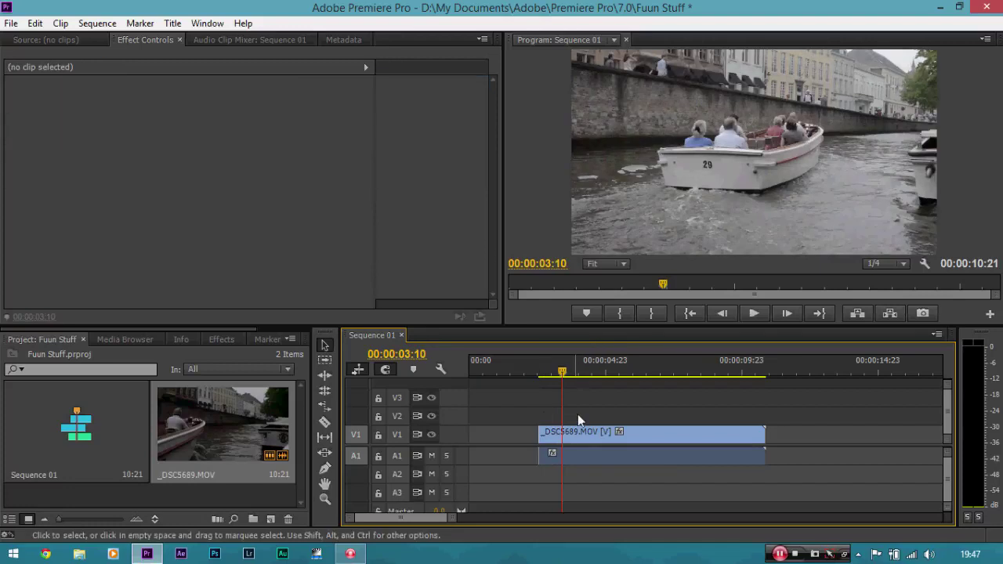
Move the remaining clip to the start of the sequence, with the playhead at 00:00:03:13
mouse_move(567, 373)
mouse_down()
mouse_move(492, 369)
mouse_move(566, 370)
mouse_up()
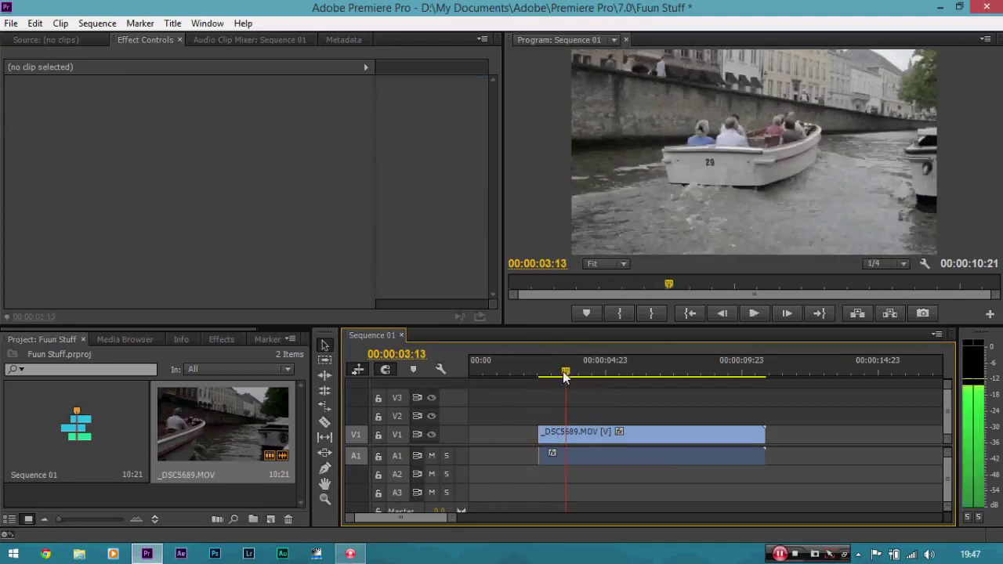
click(602, 433)
drag(602, 434, 533, 434)
click(564, 374)
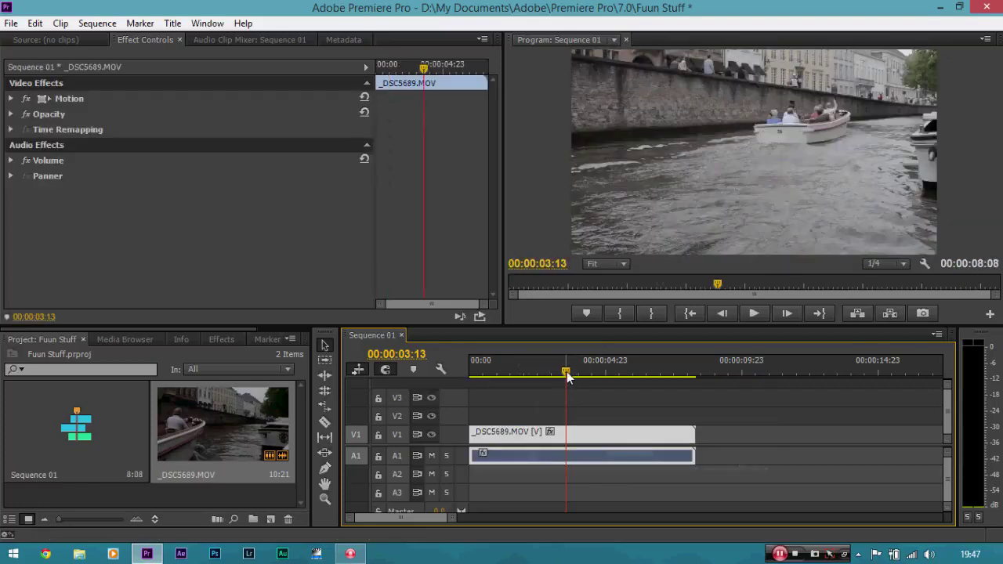
Trim the end of the clip to 00:00:06:06 and return the playhead to the sequence start
drag(568, 377, 638, 384)
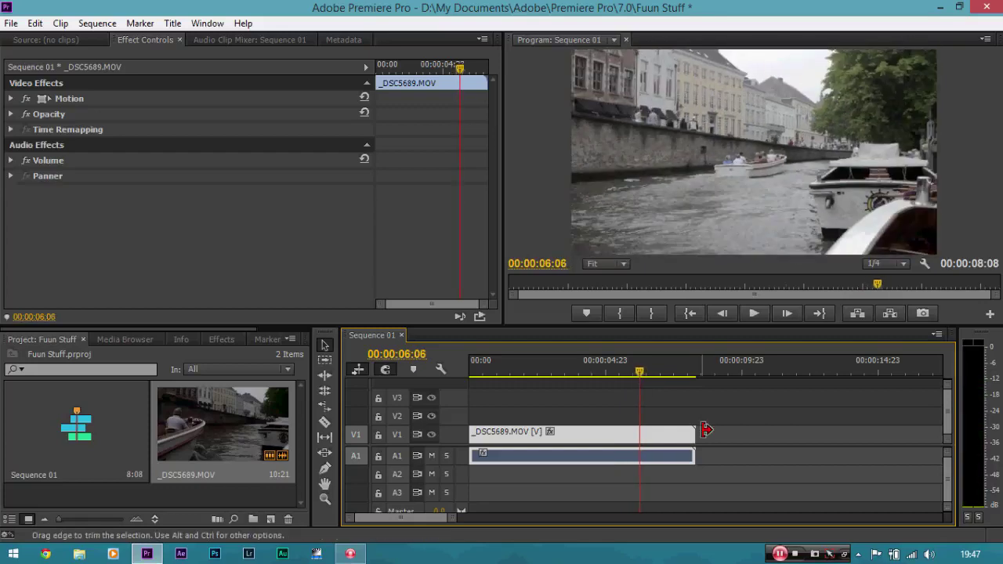
drag(705, 433, 639, 435)
drag(638, 371, 470, 370)
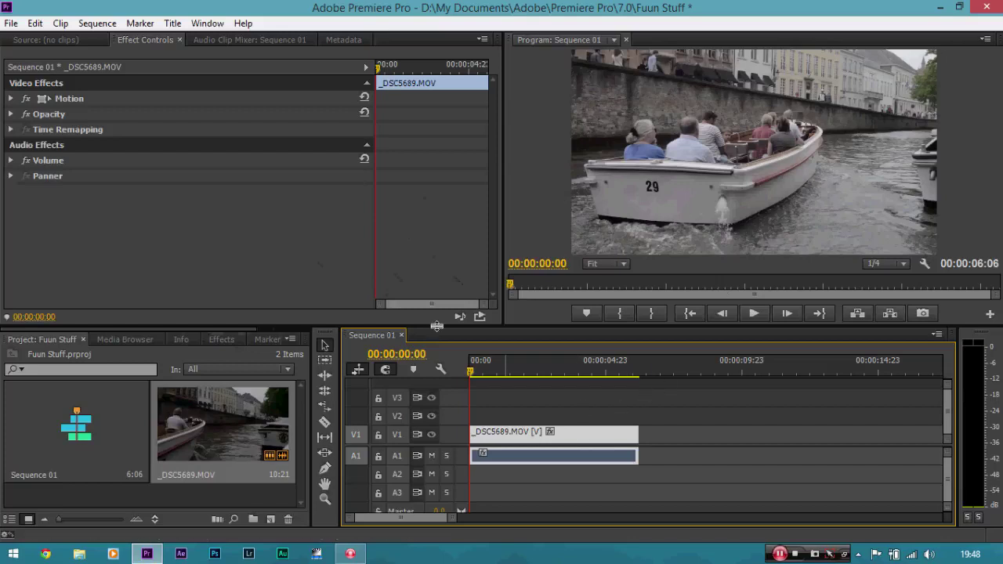
Apply the Colorista II video effect from Magic Bullet Colorista to the _DSC5689.MOV clip
click(219, 339)
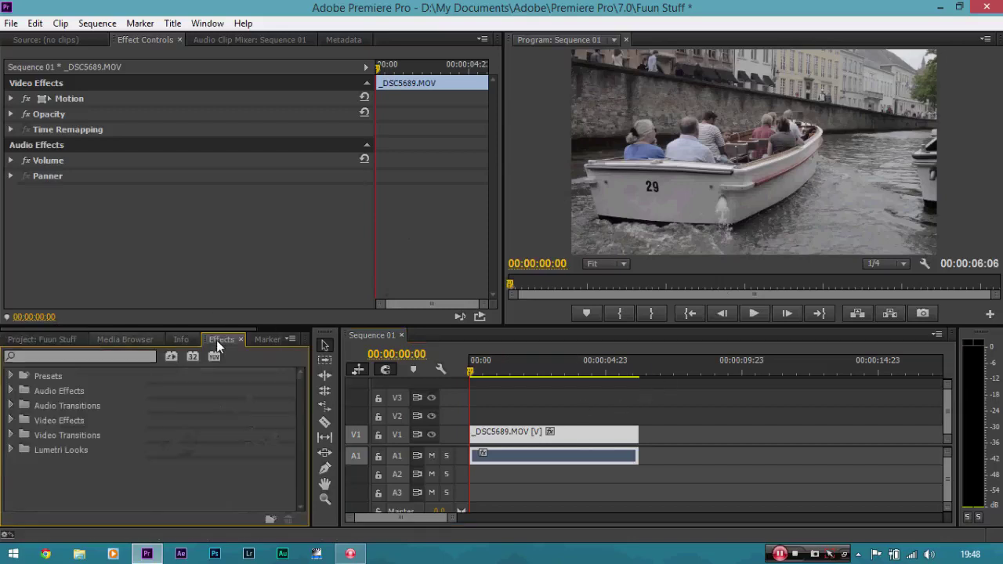
click(10, 420)
drag(302, 395, 299, 443)
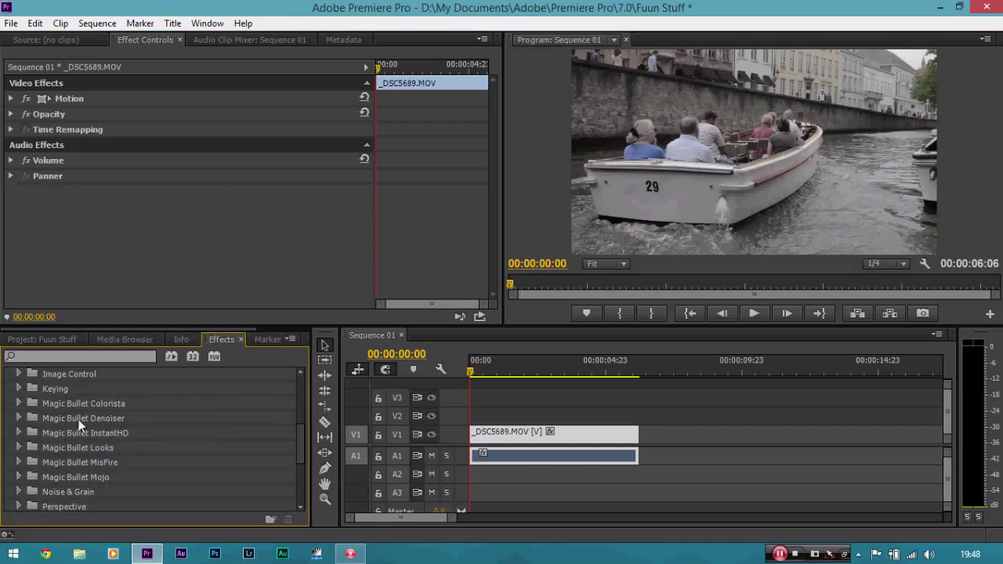
click(21, 403)
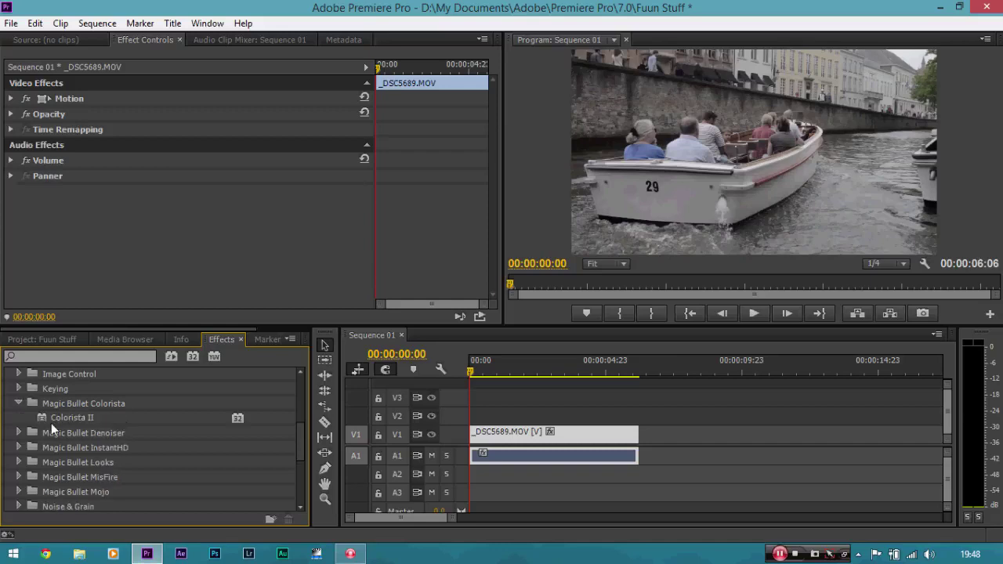
drag(53, 421, 498, 433)
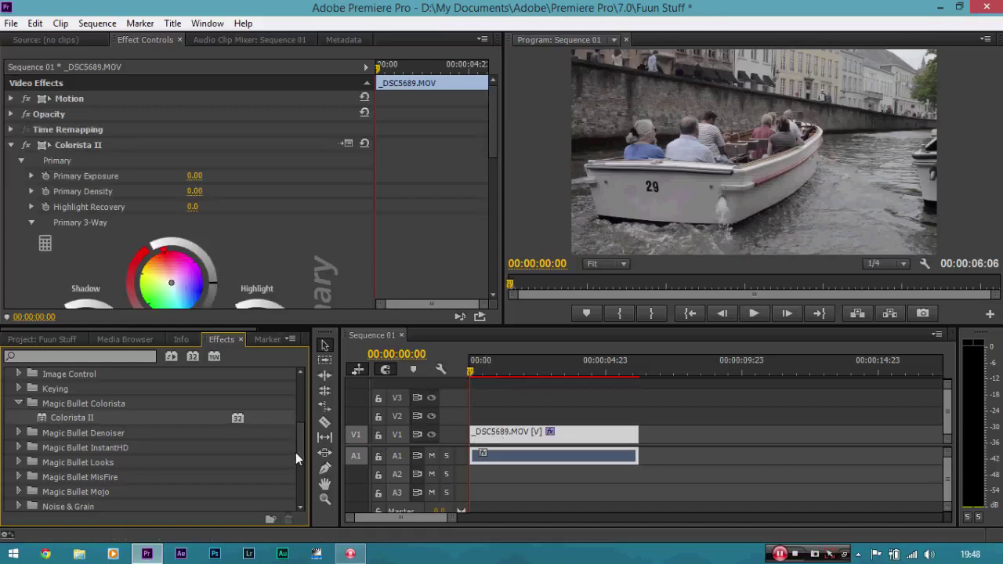
Browse the available effects in the Color Correction category of the video effects
drag(300, 458, 296, 423)
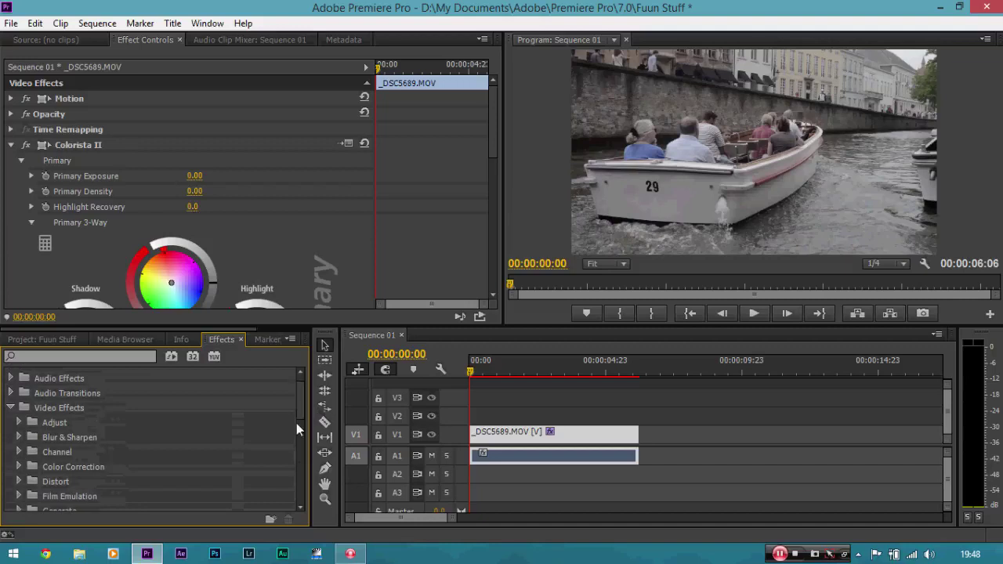
click(20, 466)
scroll(304, 398, down, 2)
scroll(303, 411, down, 4)
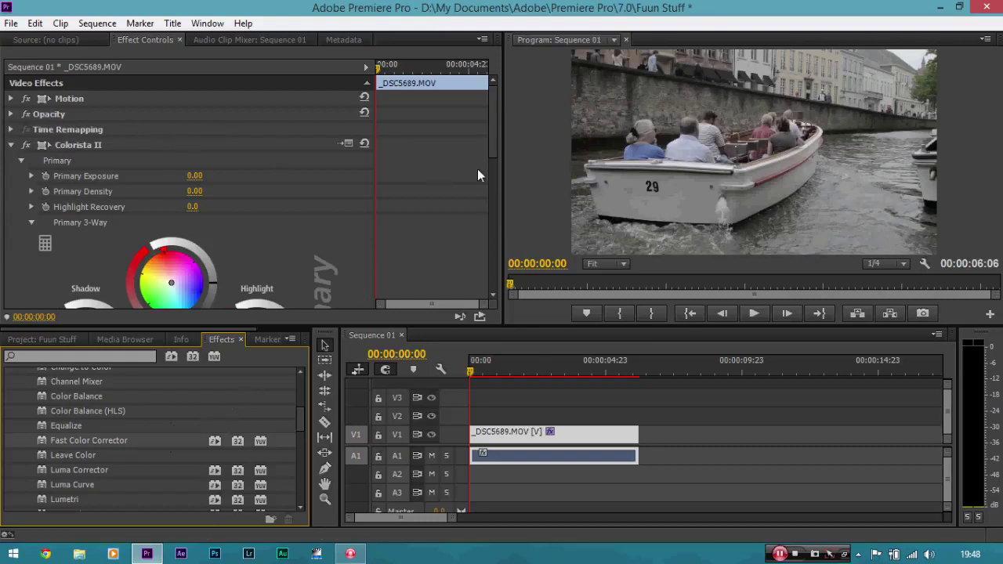
Tint Colorista II's primary shadows towards blue and midtones towards orange, and set Primary Saturation to 100
drag(490, 121, 498, 164)
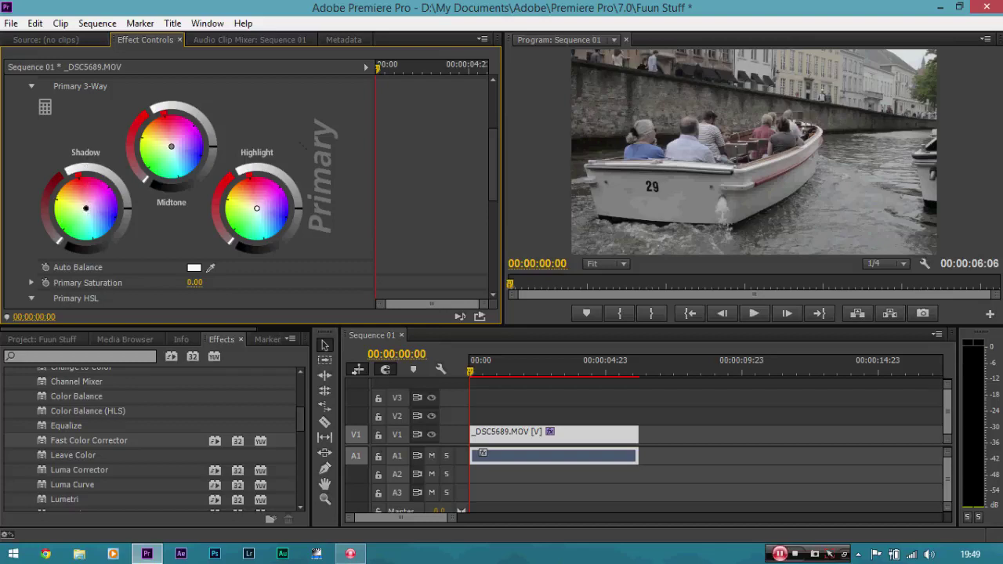
drag(85, 207, 98, 218)
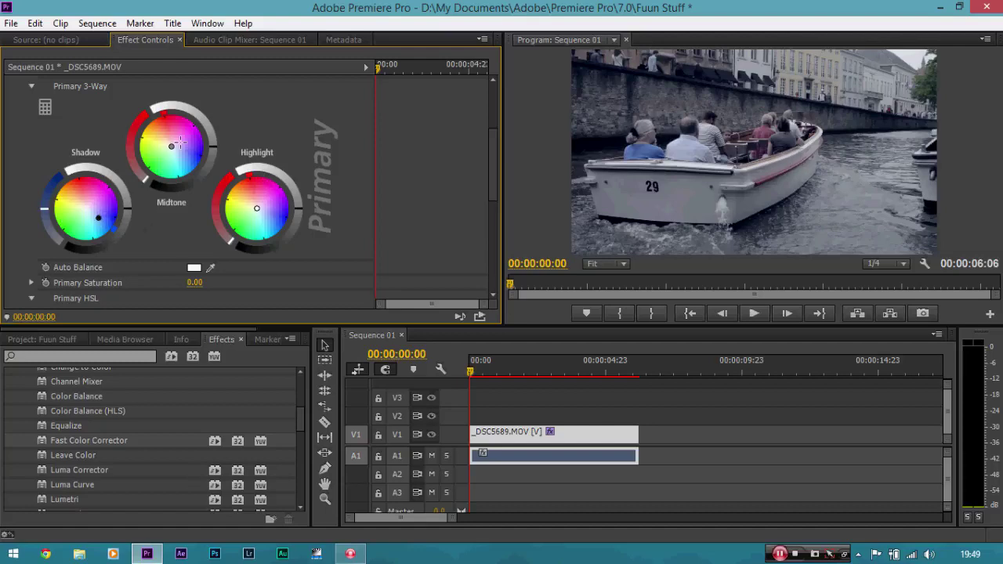
drag(171, 147, 159, 131)
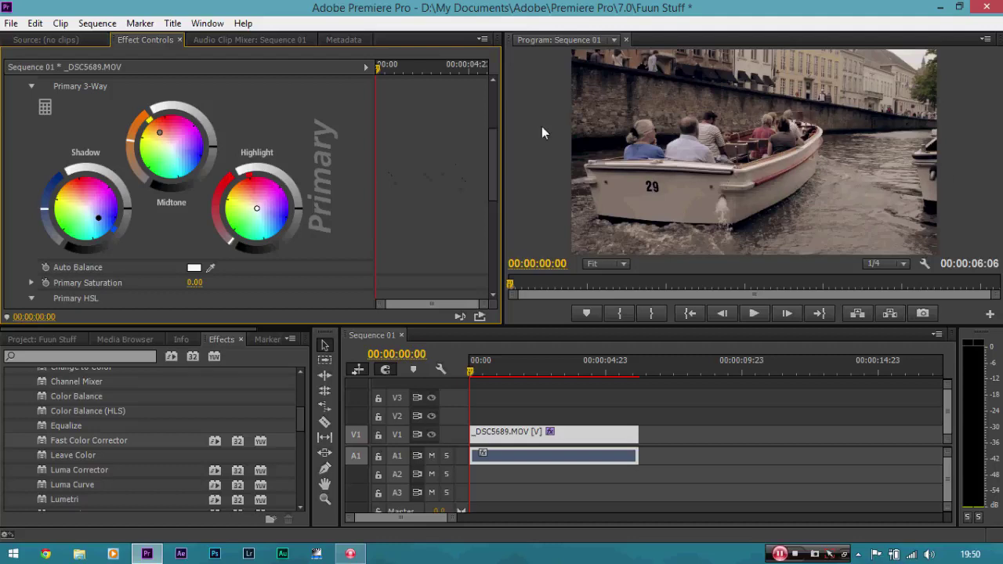
drag(493, 156, 493, 168)
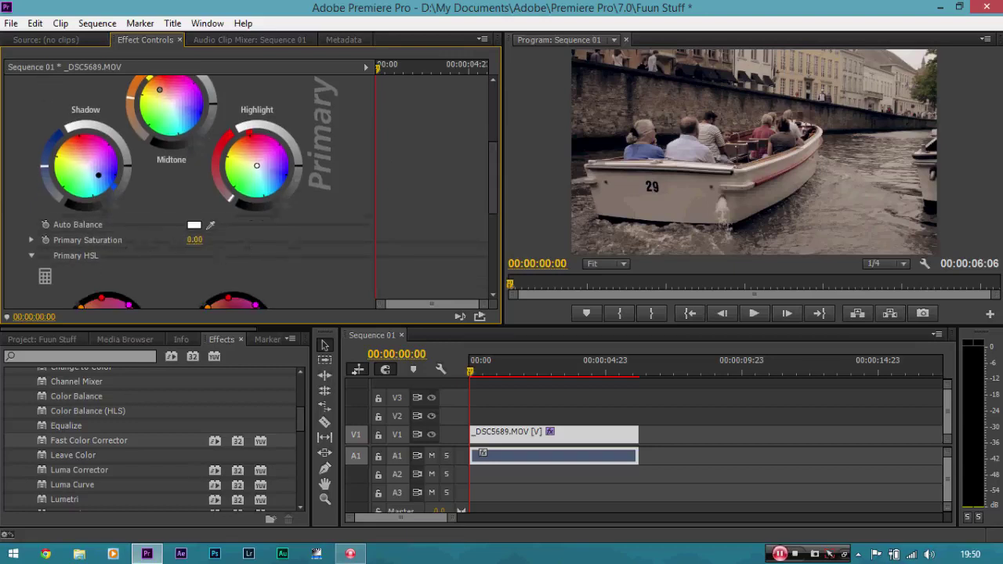
drag(194, 240, 414, 245)
Try darkening the shadows in the Primary 3-Way and undo it, instead darkening the midtones slightly and brightening the highlights
drag(492, 194, 491, 175)
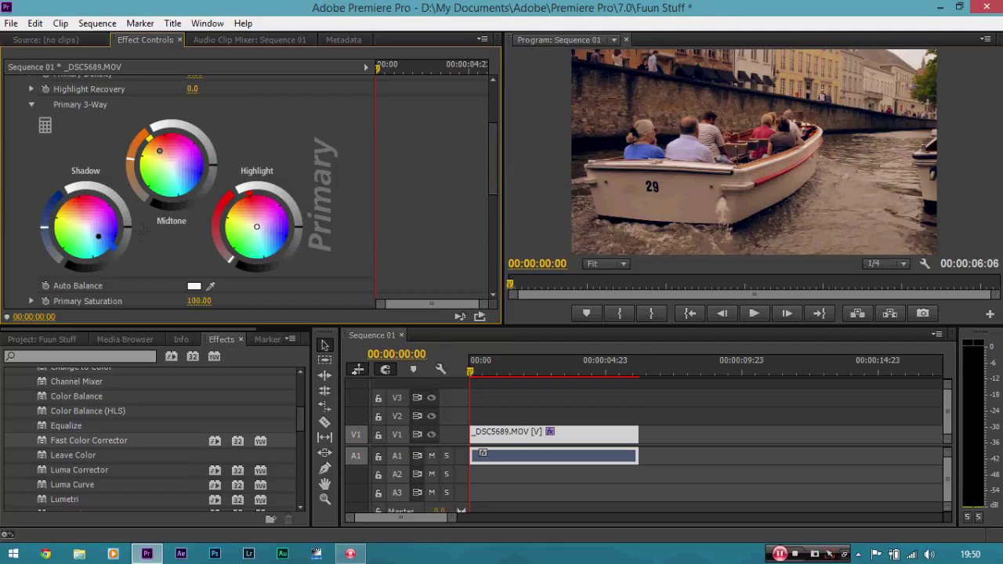
drag(127, 230, 126, 232)
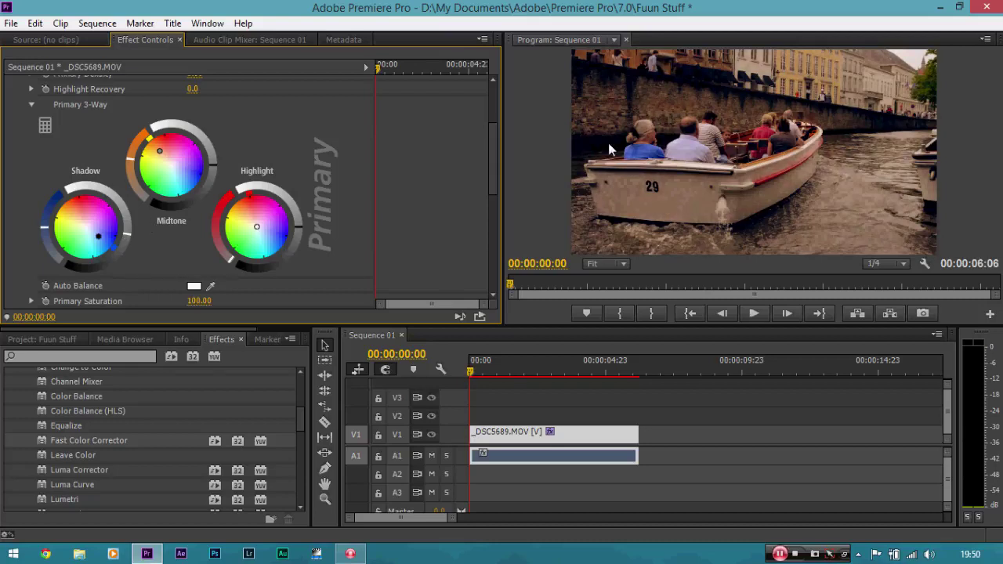
key(ctrl+z)
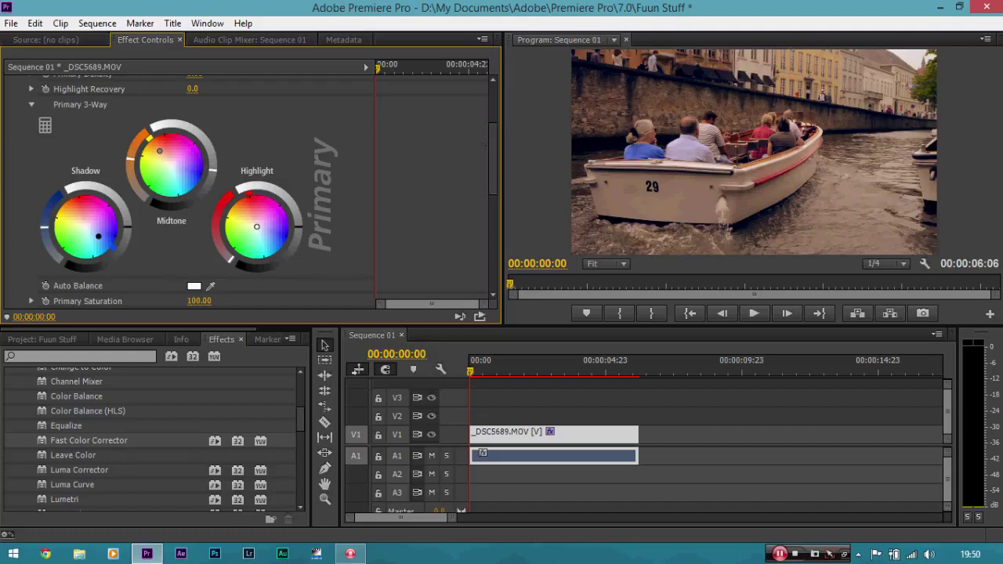
drag(213, 173, 210, 180)
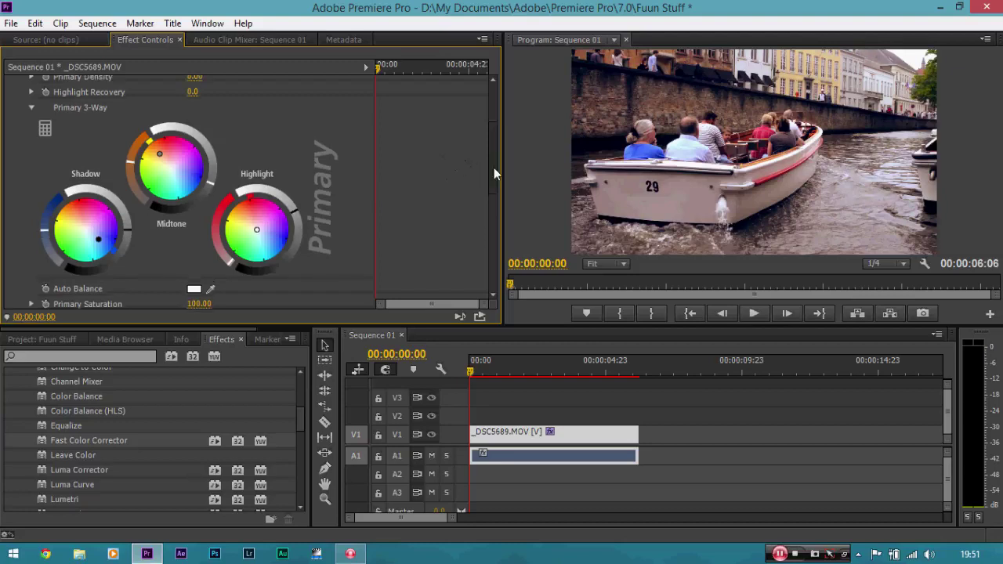
Switch Colorista II off and back on to compare the clip with and without the grade, and look over its primary controls
drag(494, 167, 497, 128)
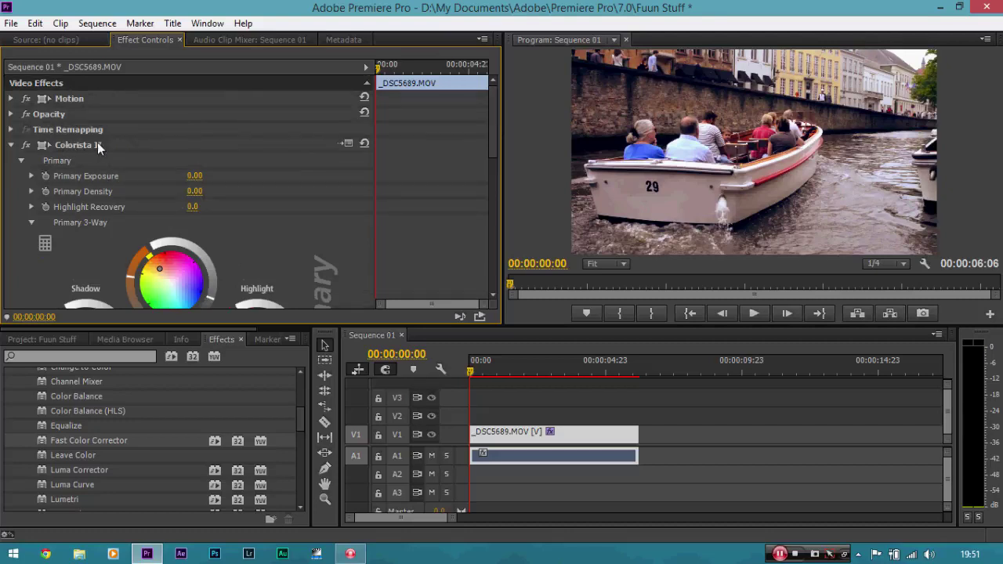
click(25, 147)
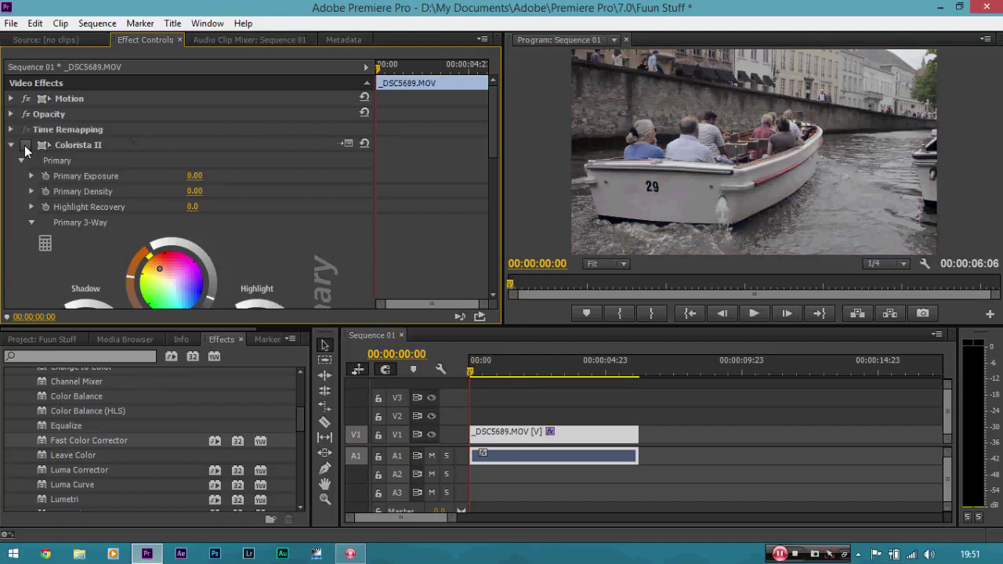
click(25, 146)
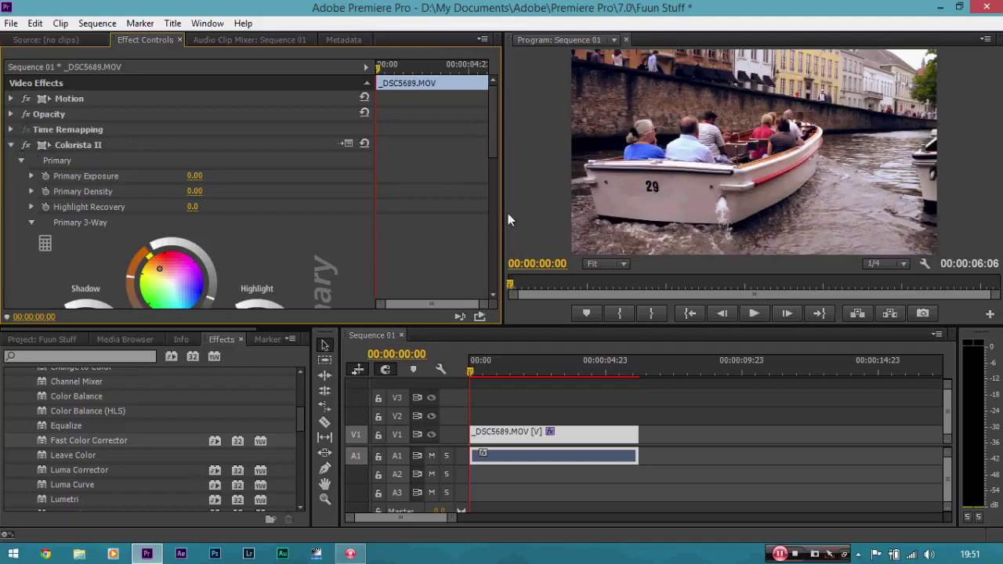
drag(497, 132, 498, 180)
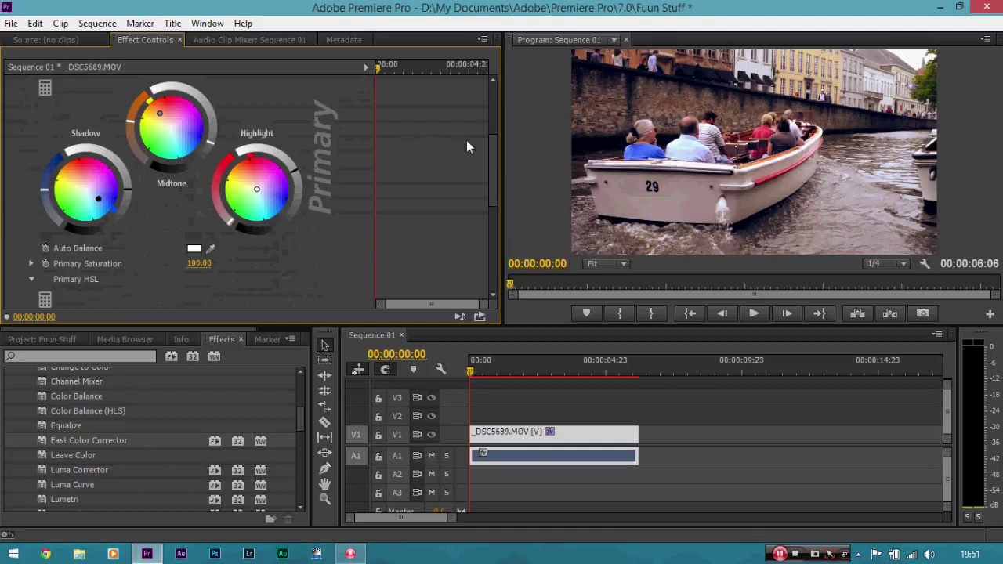
scroll(478, 139, up, 5)
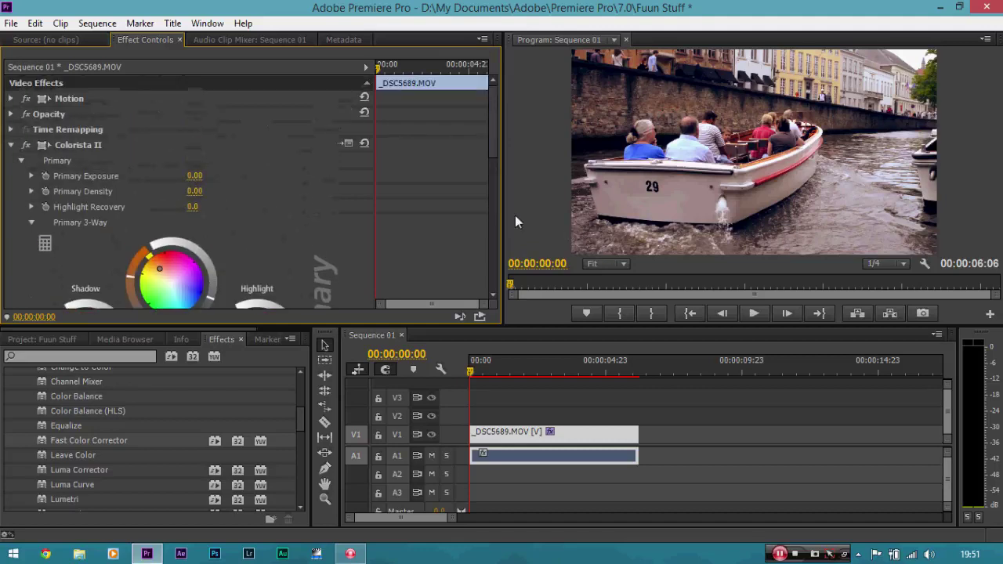
Magnify the Program monitor to 150% and pan to the dark wall beside the woman in blue to inspect the graded shadows
click(618, 265)
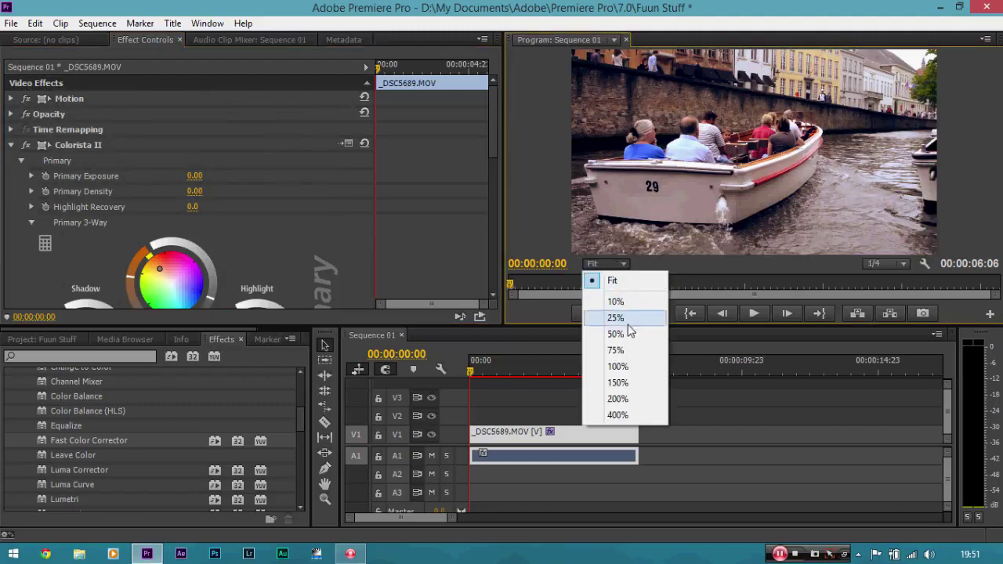
click(618, 383)
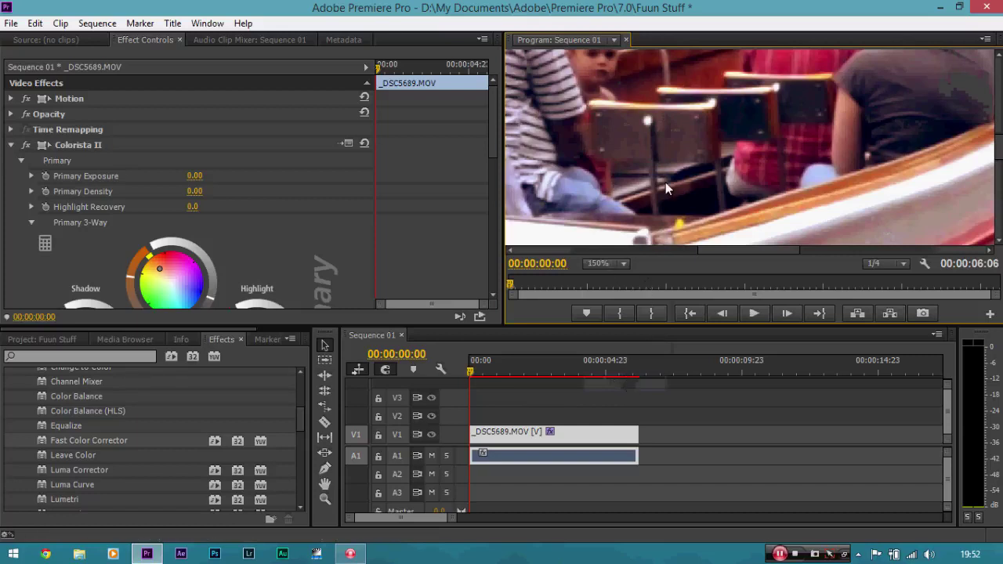
key(h)
drag(600, 164, 698, 128)
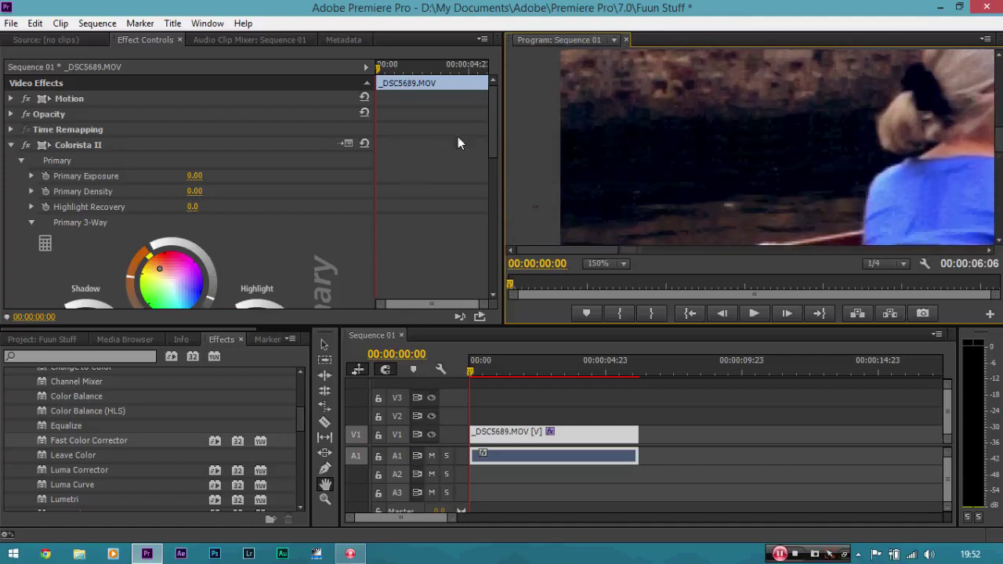
Toggle Colorista II off and on repeatedly to compare the magnified dark wall with and without the grade, leaving the effect off
drag(494, 125, 265, 113)
click(325, 346)
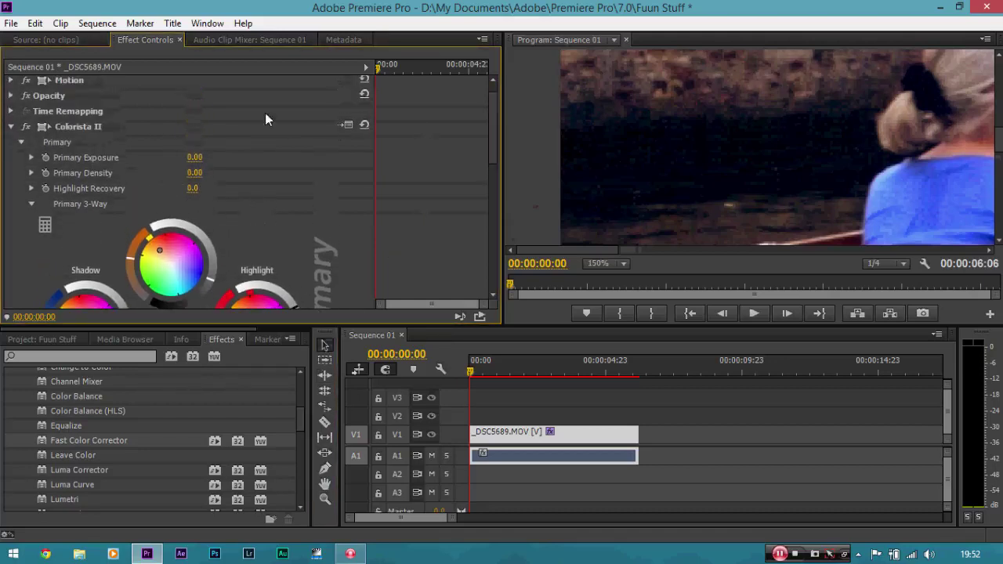
click(26, 126)
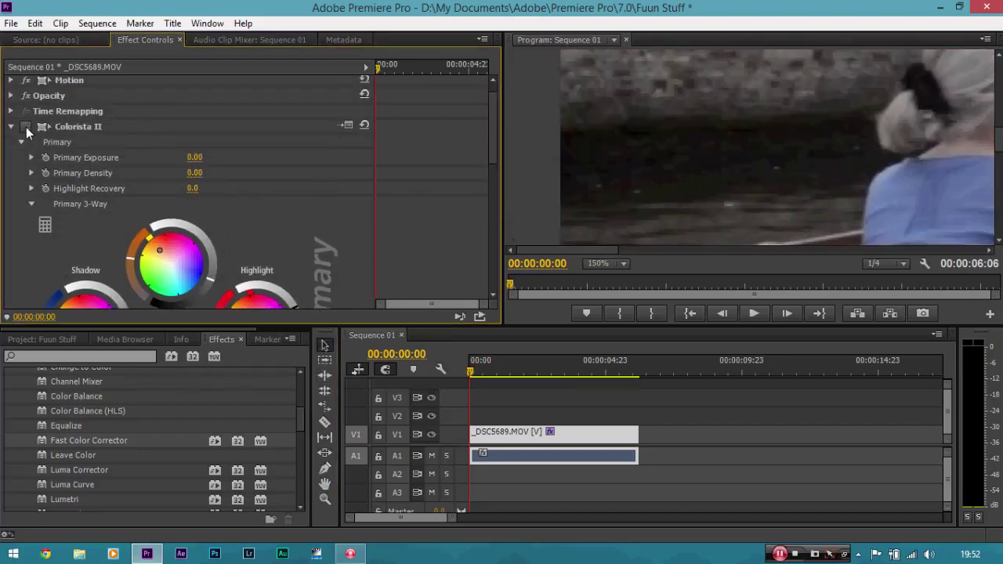
click(26, 126)
click(26, 126)
click(26, 126)
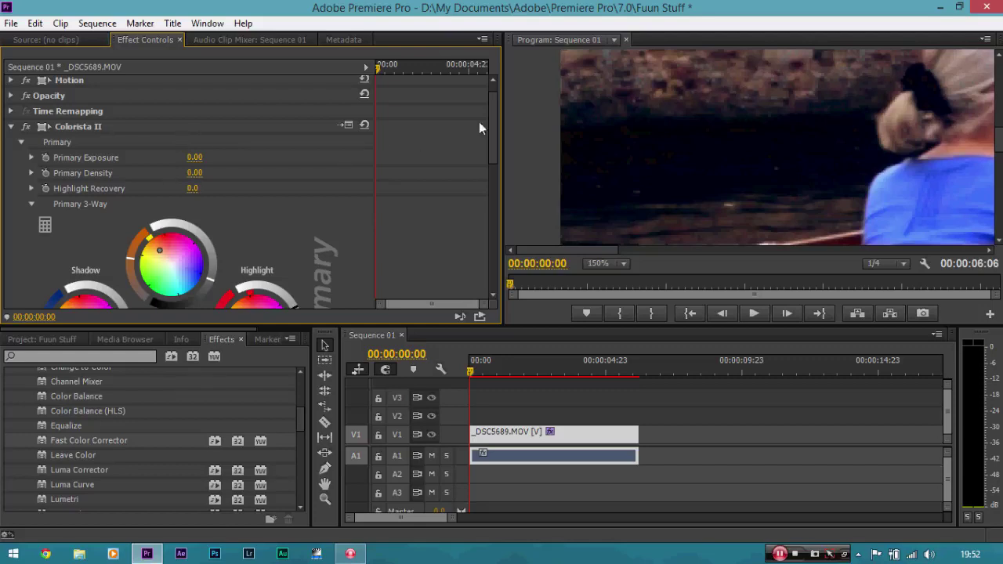
drag(494, 121, 477, 147)
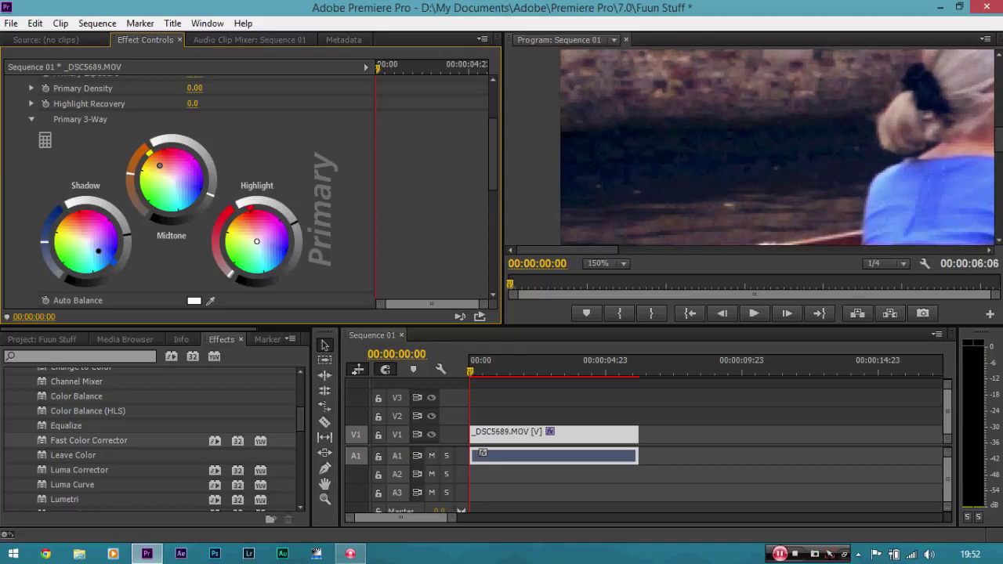
drag(495, 153, 496, 102)
click(27, 147)
click(26, 146)
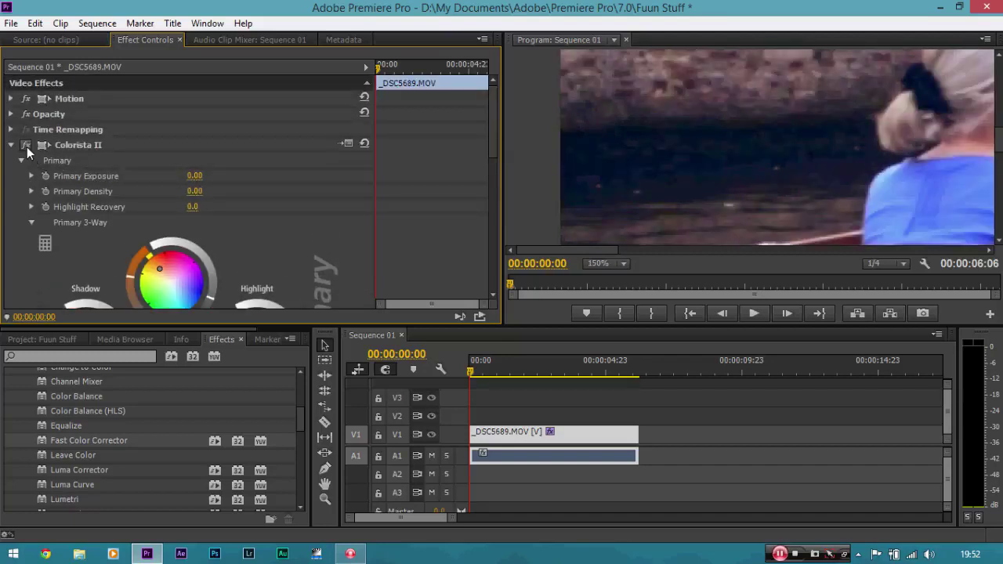
click(27, 147)
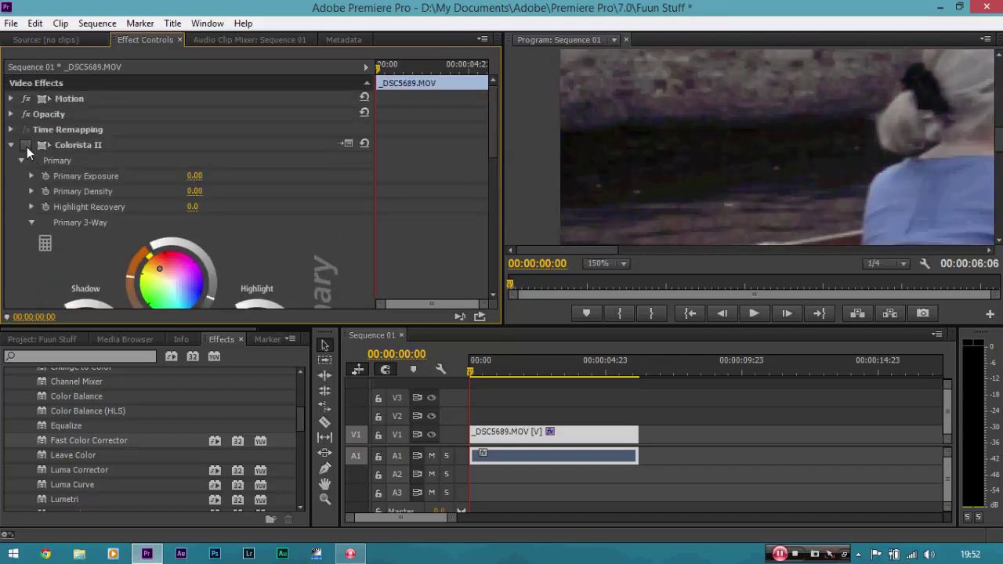
Fit the whole frame in the Program monitor, switch Colorista II back on, and look over the rest of its controls
click(616, 264)
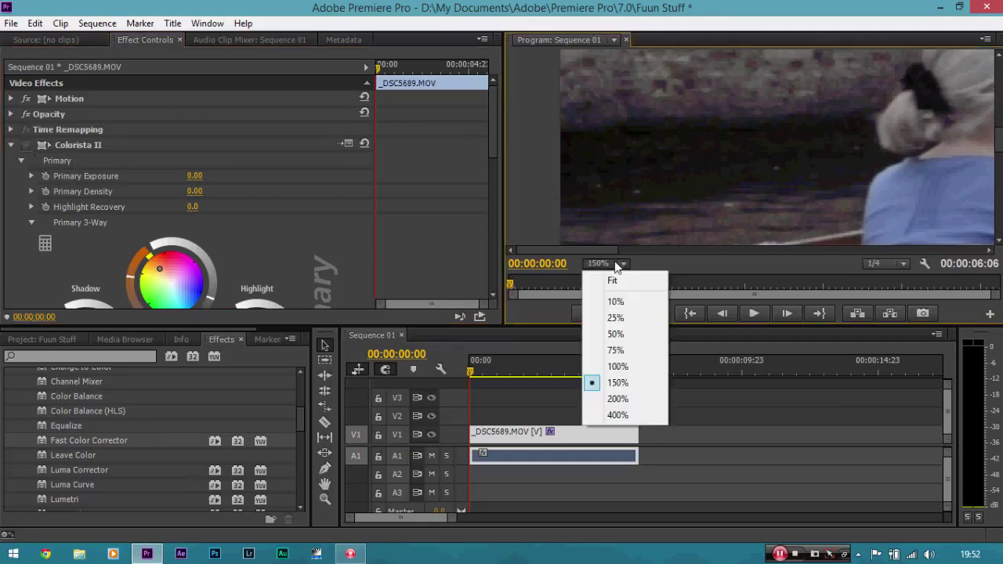
click(624, 282)
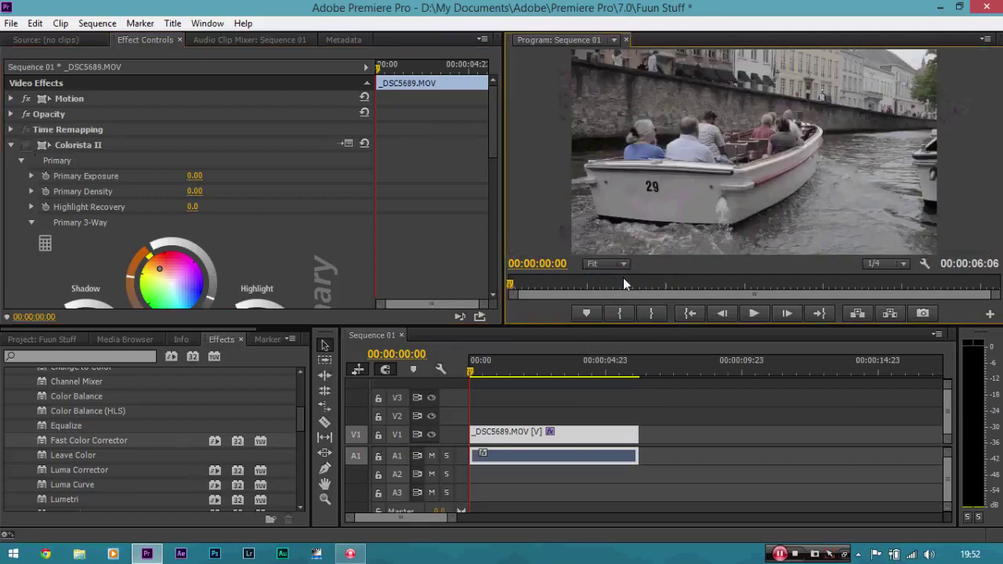
click(27, 145)
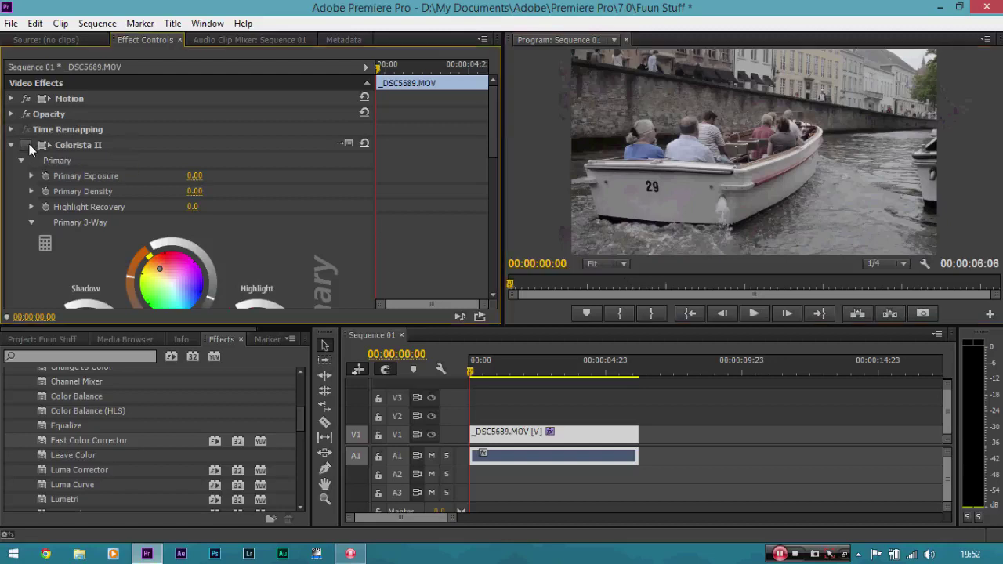
drag(496, 143, 493, 159)
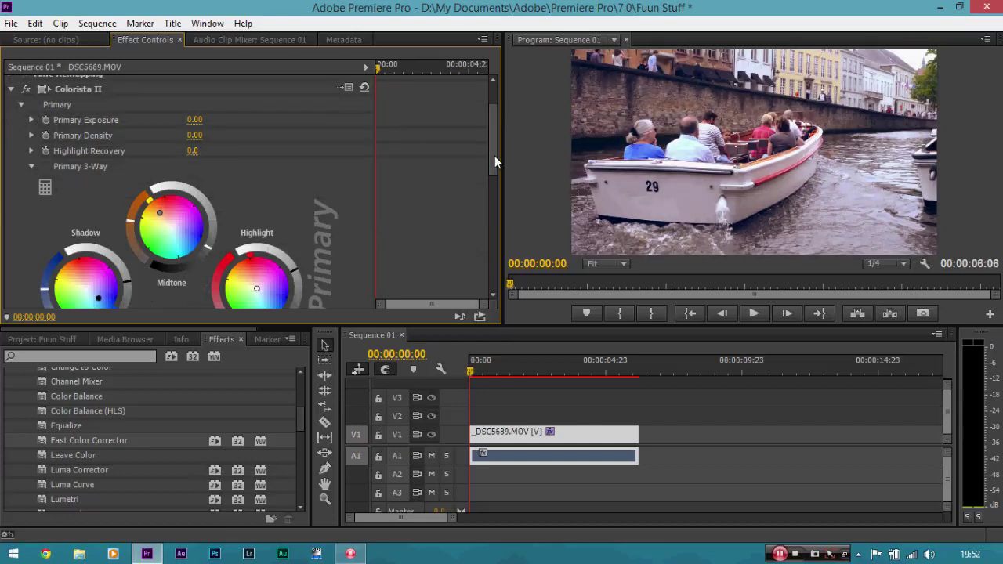
drag(494, 156, 487, 260)
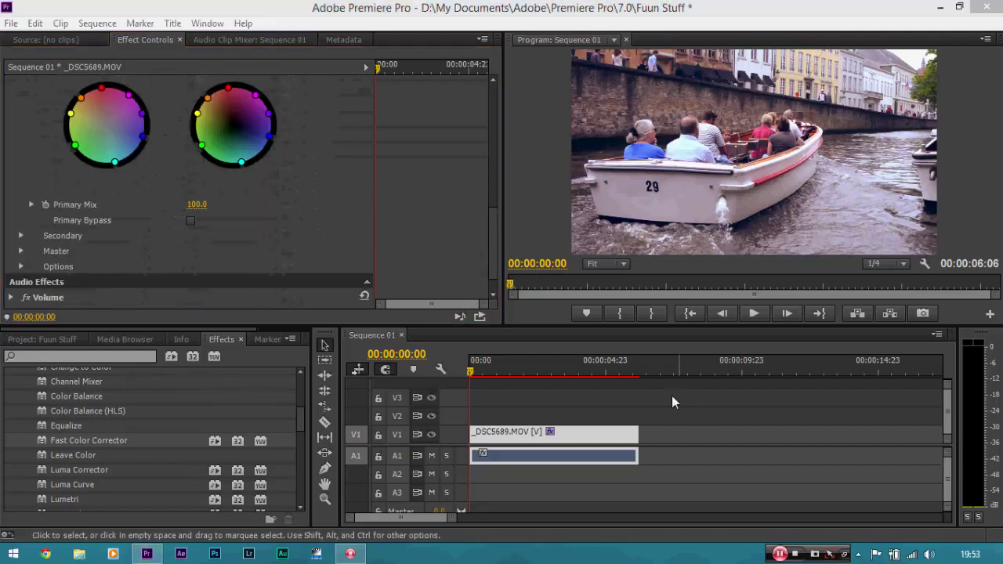
click(453, 203)
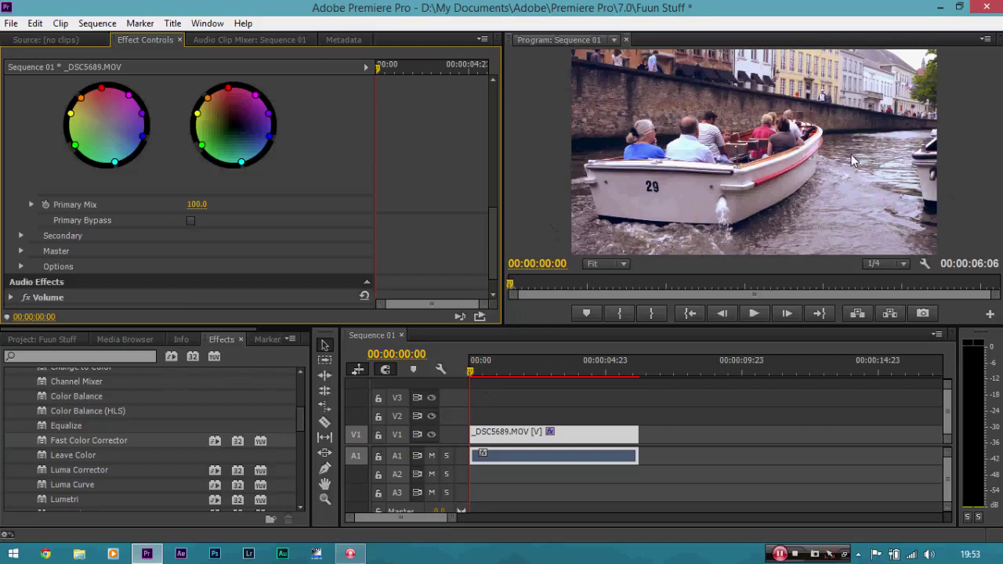
click(586, 442)
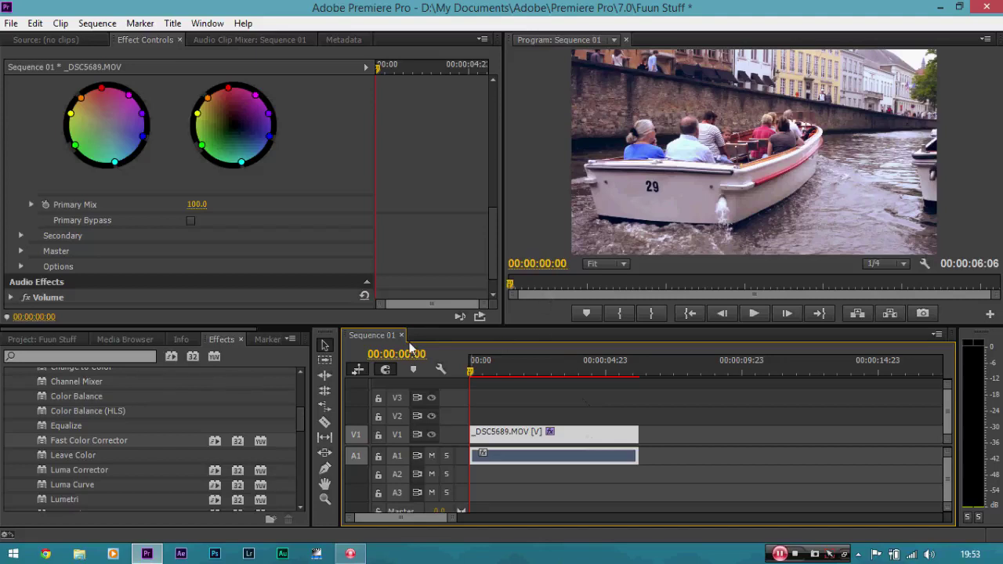
Create a second sequence from the DSLR 1080p24 preset, reducing its vertical frame size below 1080 for a wider picture format
click(5, 24)
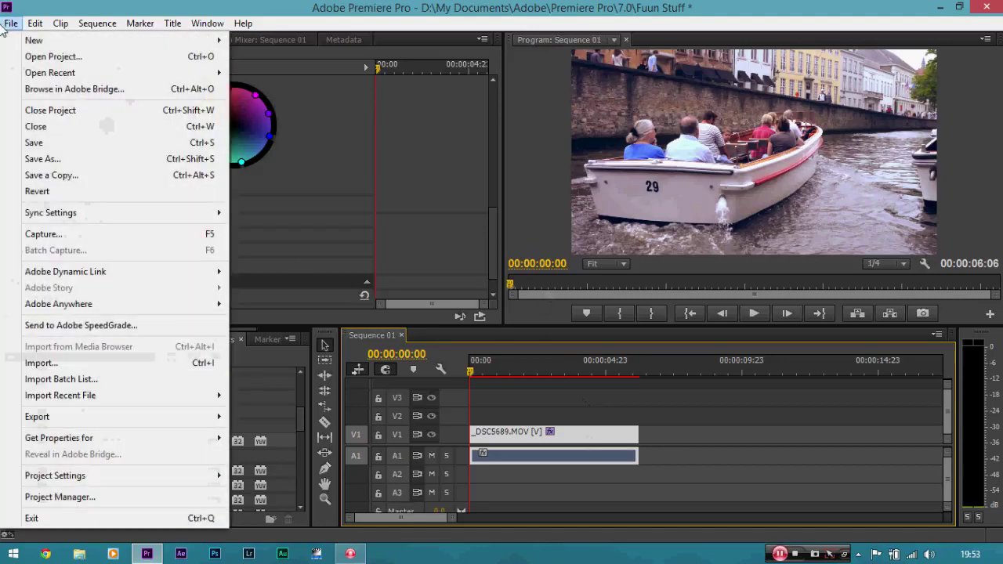
mouse_move(90, 43)
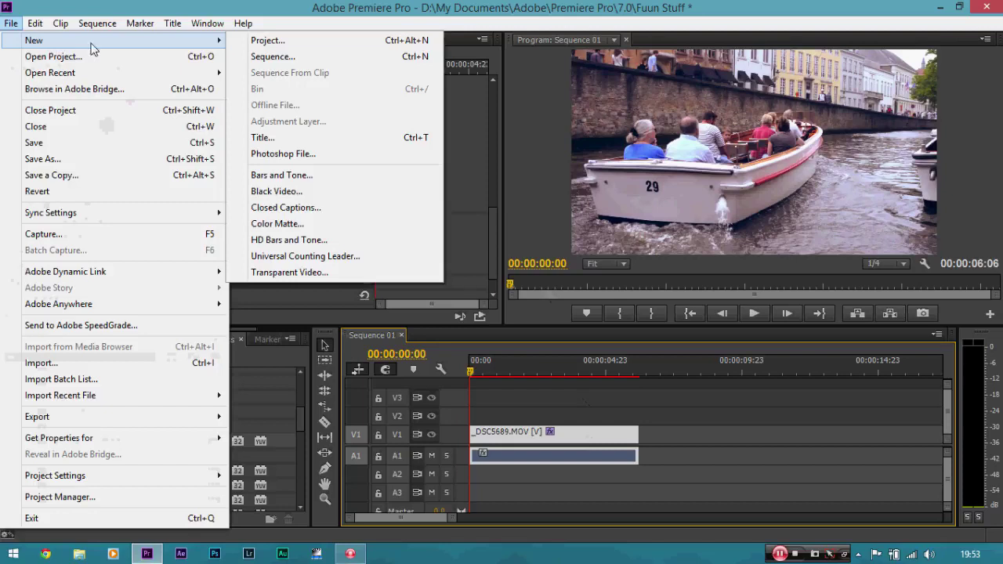
click(263, 56)
click(342, 165)
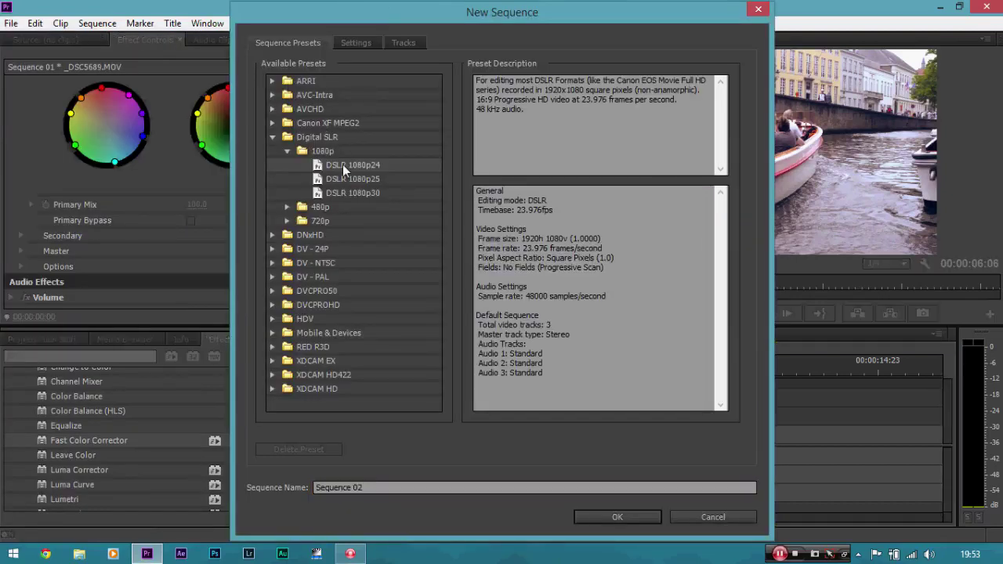
click(354, 43)
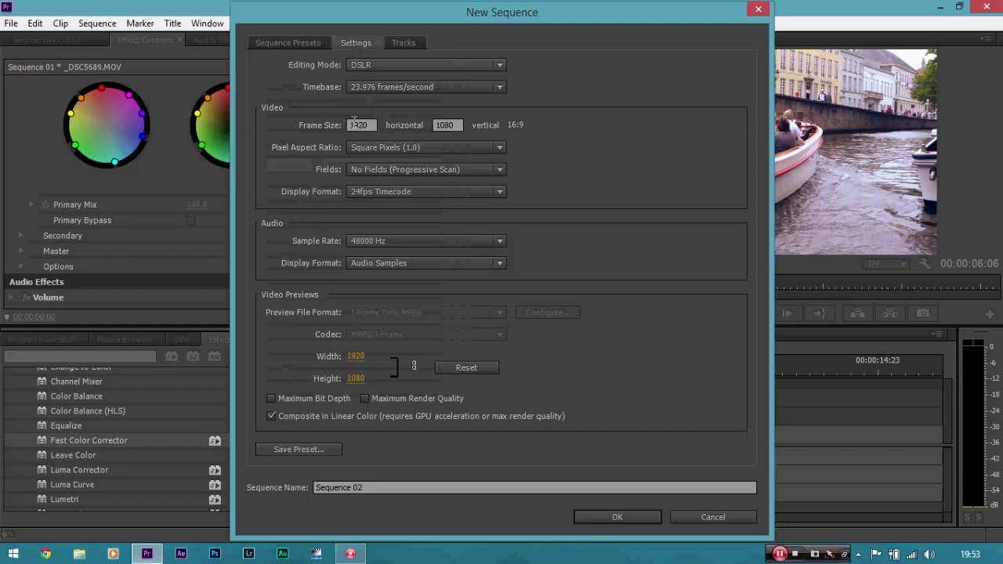
double_click(459, 119)
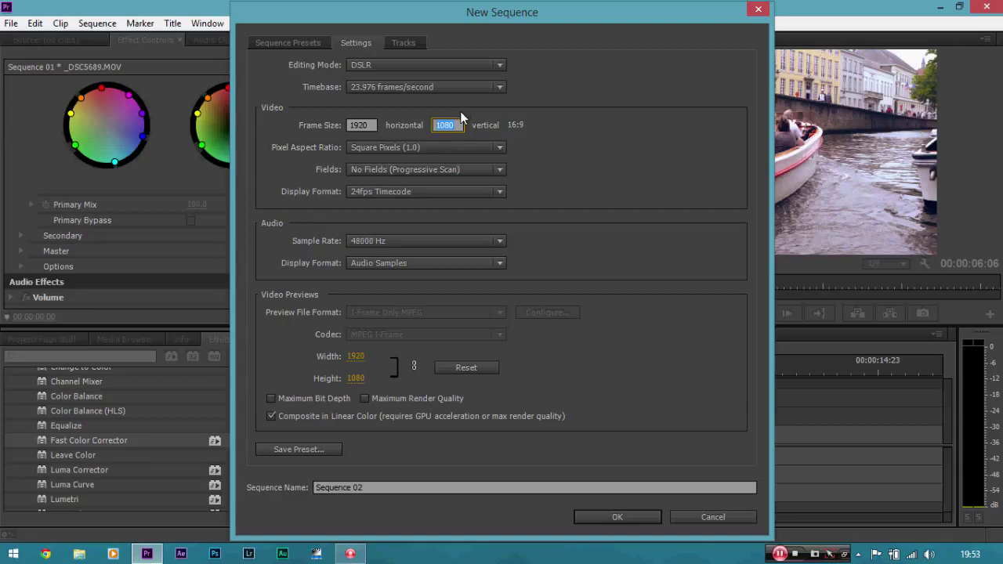
key(BackSpace)
text(800)
click(675, 125)
click(618, 517)
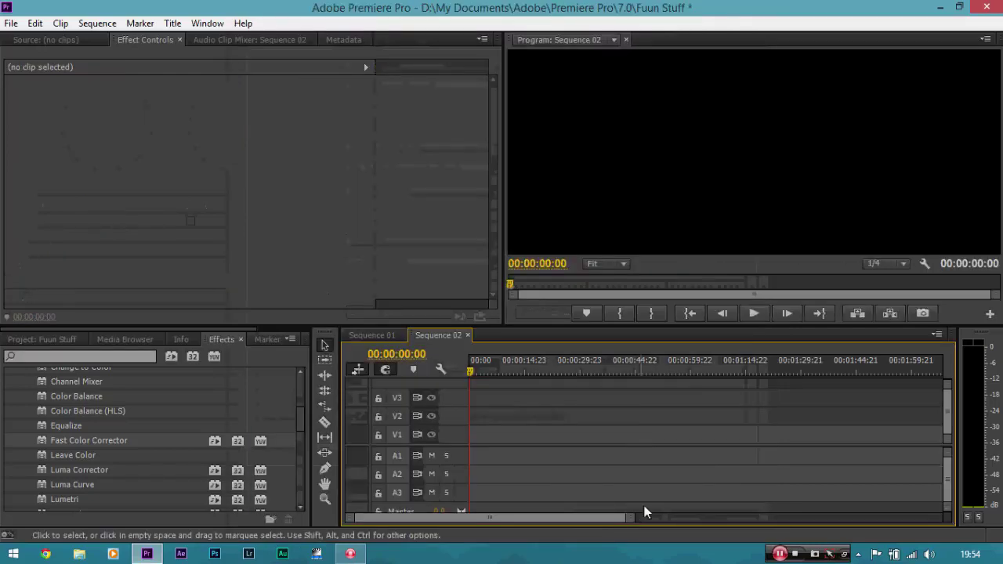
Switch back and forth between Sequence 01 and Sequence 02 to compare their frame shapes, ending on Sequence 01
click(387, 335)
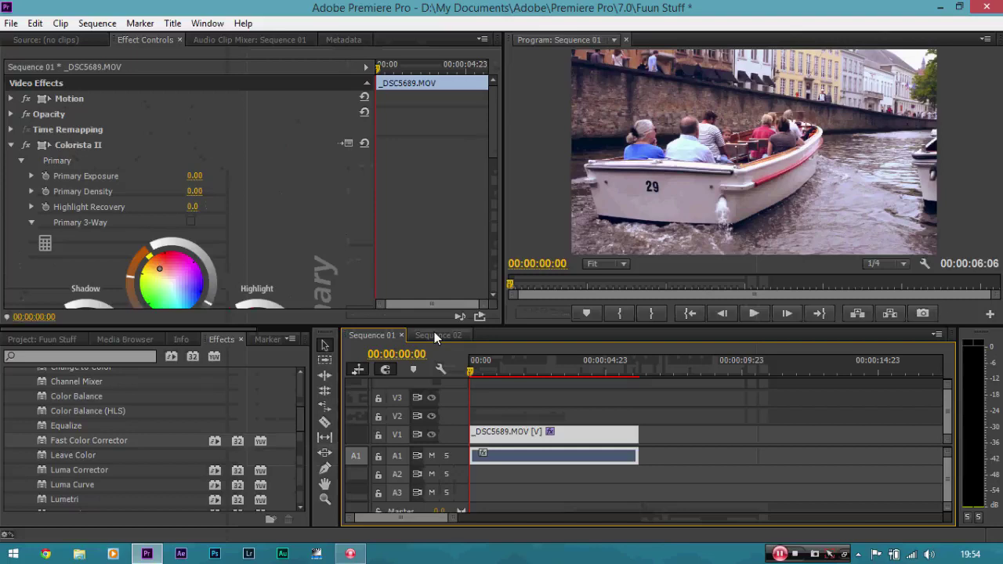
click(436, 334)
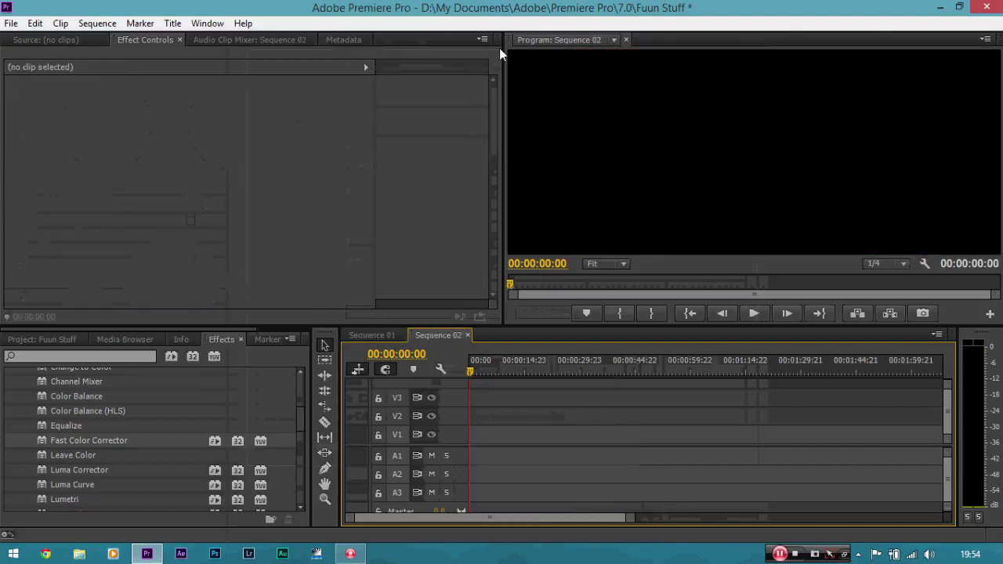
click(387, 337)
click(431, 335)
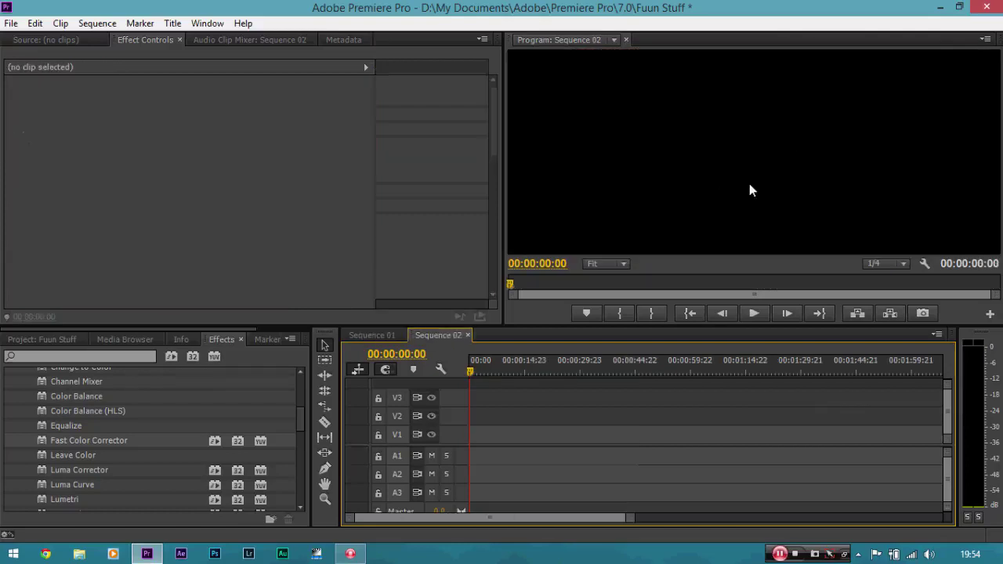
click(383, 336)
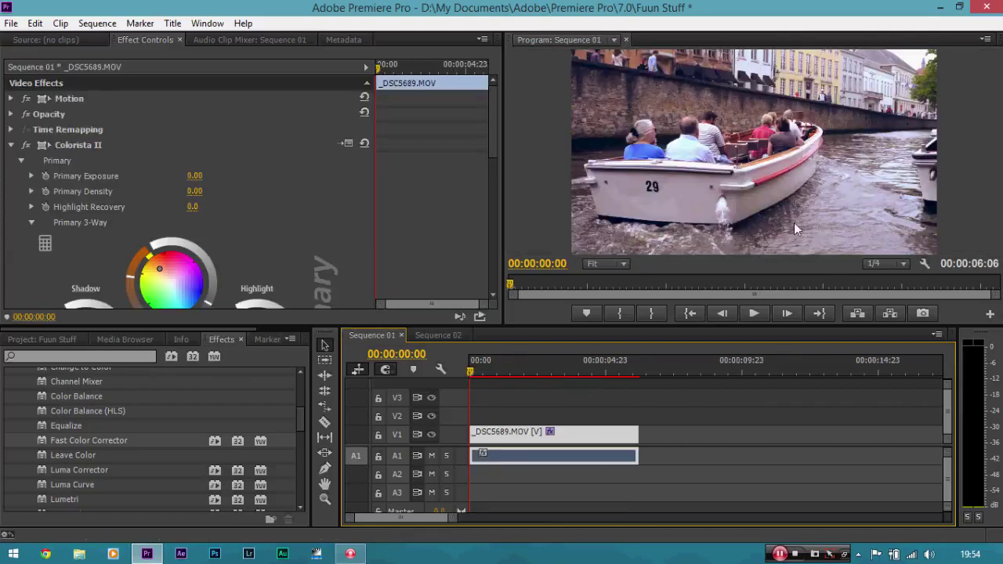
Copy the graded _DSC5689.MOV clip from Sequence 01 to the start of Sequence 02 and show its first frame
right_click(604, 437)
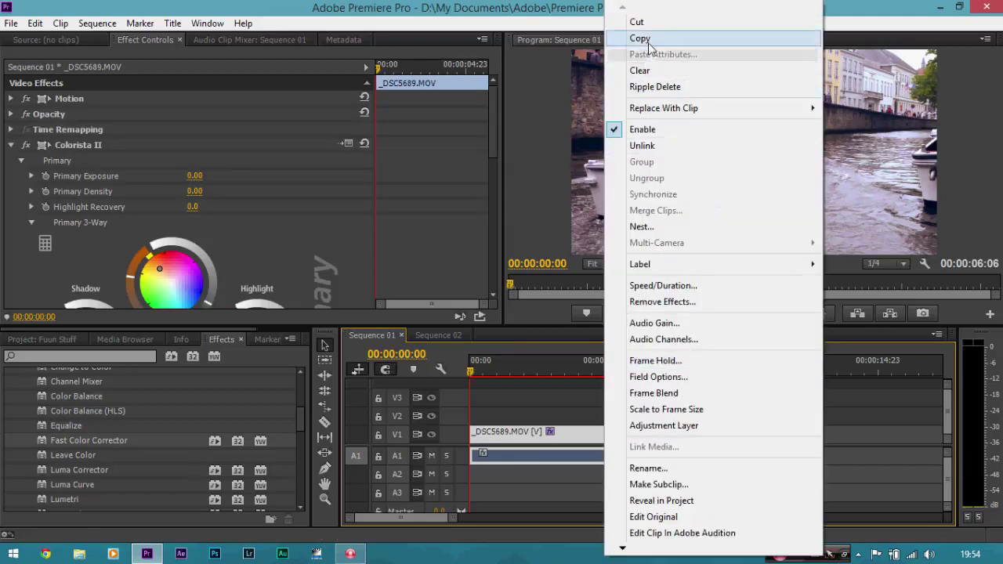
click(640, 38)
mouse_move(494, 104)
mouse_down()
mouse_move(485, 237)
mouse_move(487, 106)
mouse_up()
click(457, 340)
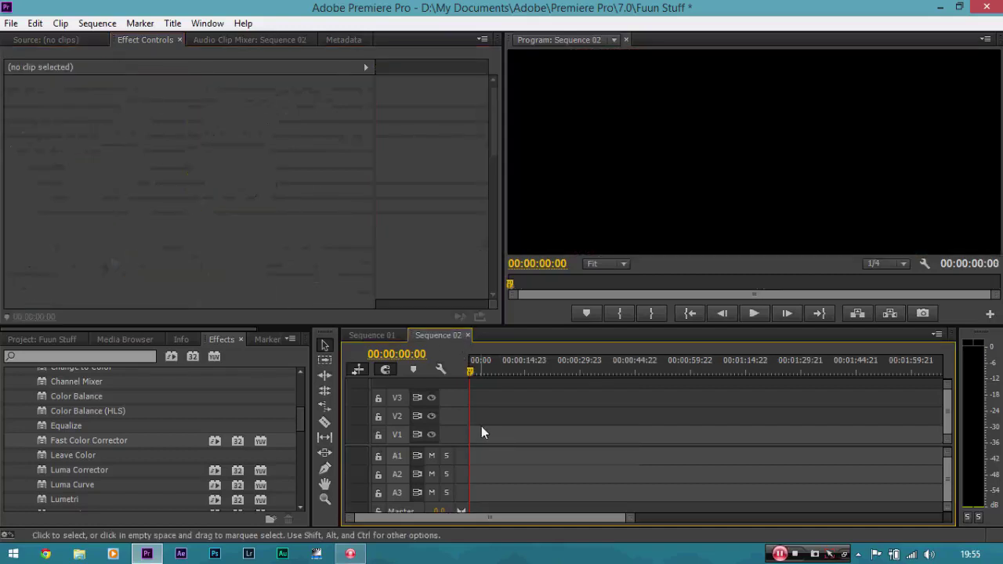
key(ctrl+v)
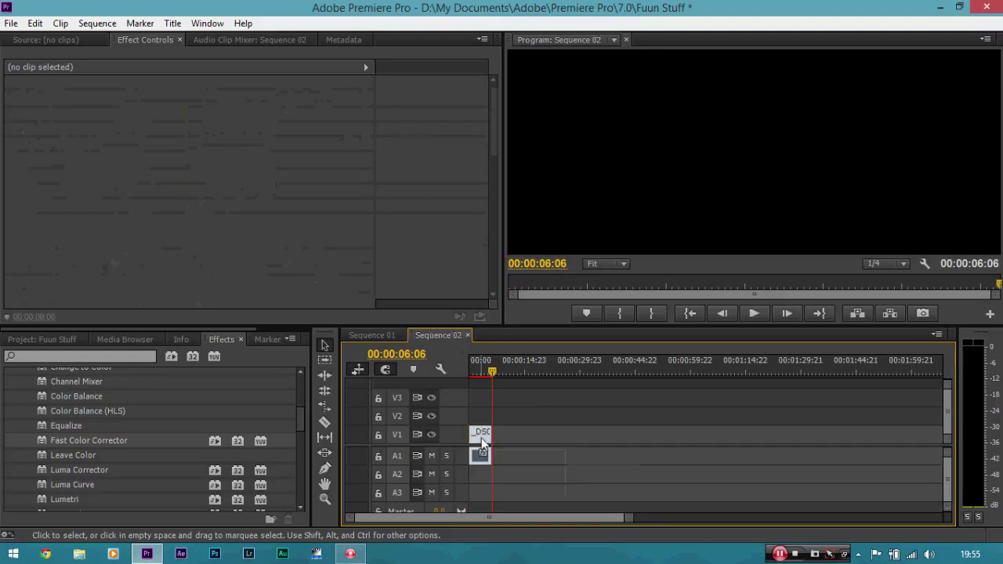
click(481, 433)
drag(488, 365, 472, 373)
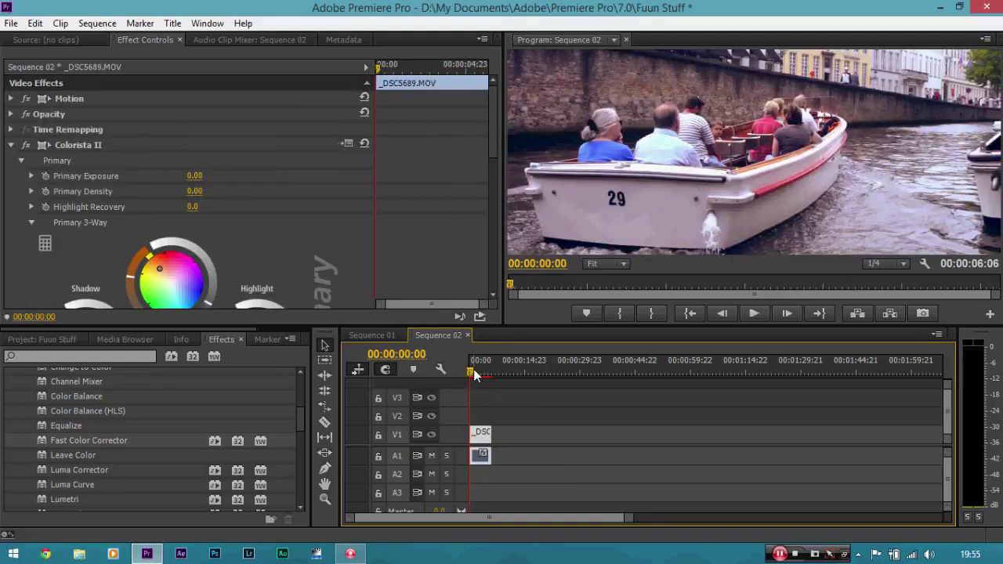
key(=)
key(=)
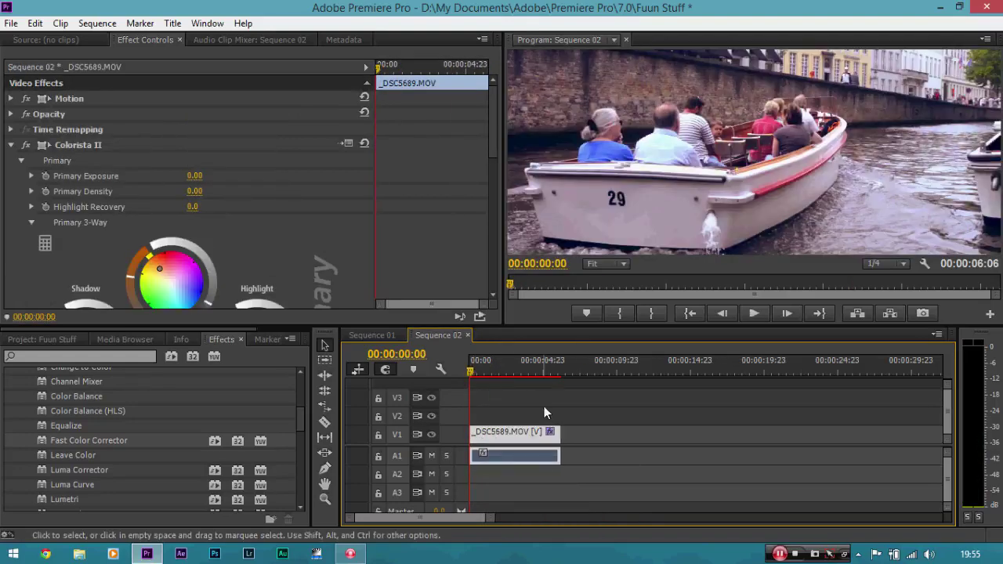
Play the first second of the pasted clip and shift the picture down by setting its vertical Motion Position to 513
key(space)
key(space)
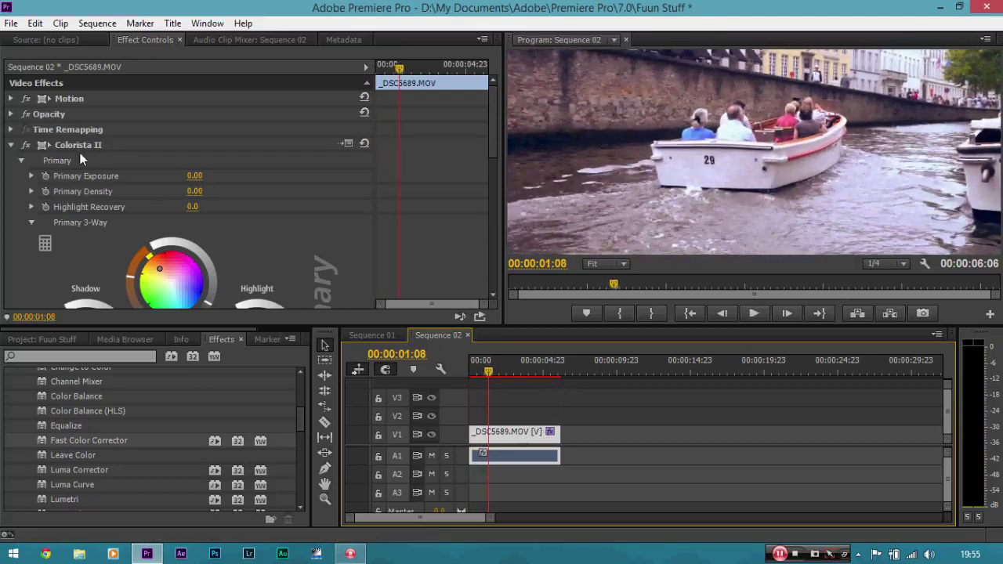
click(12, 99)
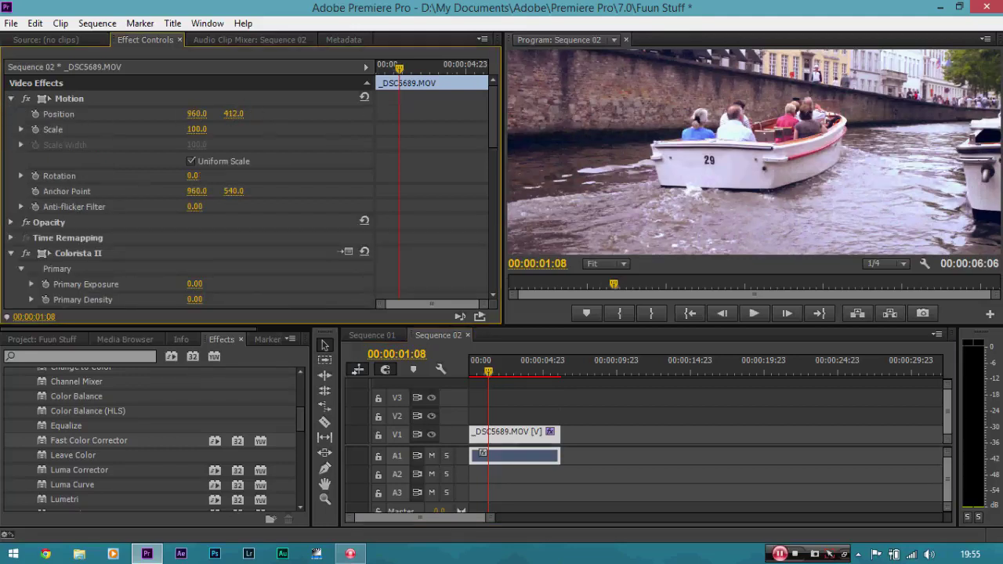
drag(234, 113, 322, 114)
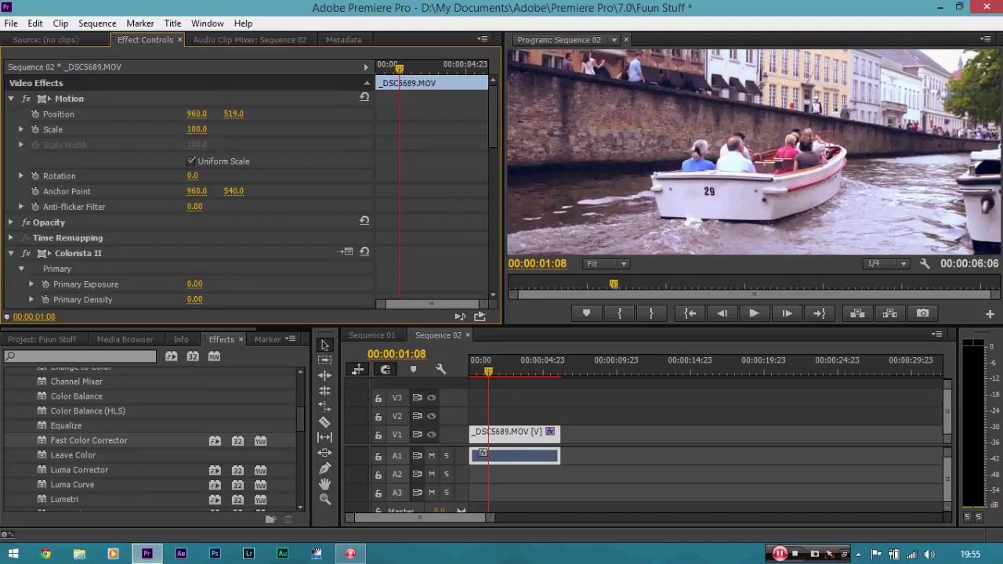
click(538, 431)
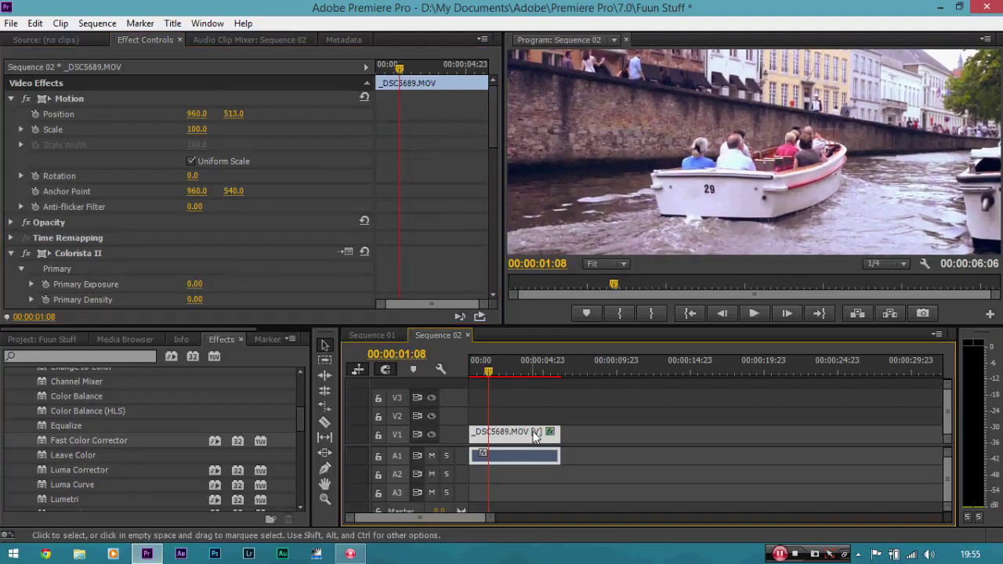
Magnify the Program monitor to 150% and pan to the number 29 on the boat's stern to inspect the grade
click(621, 264)
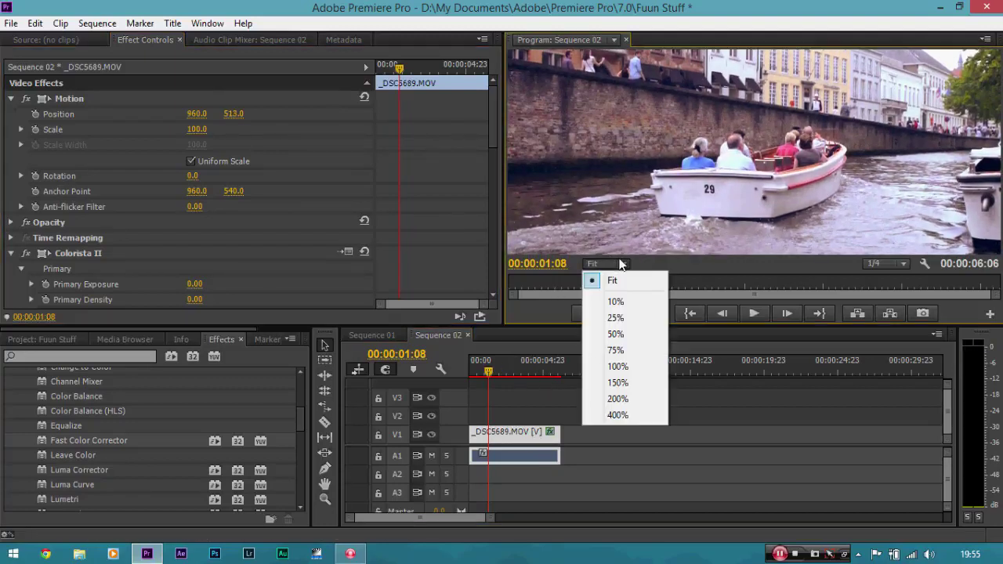
click(627, 383)
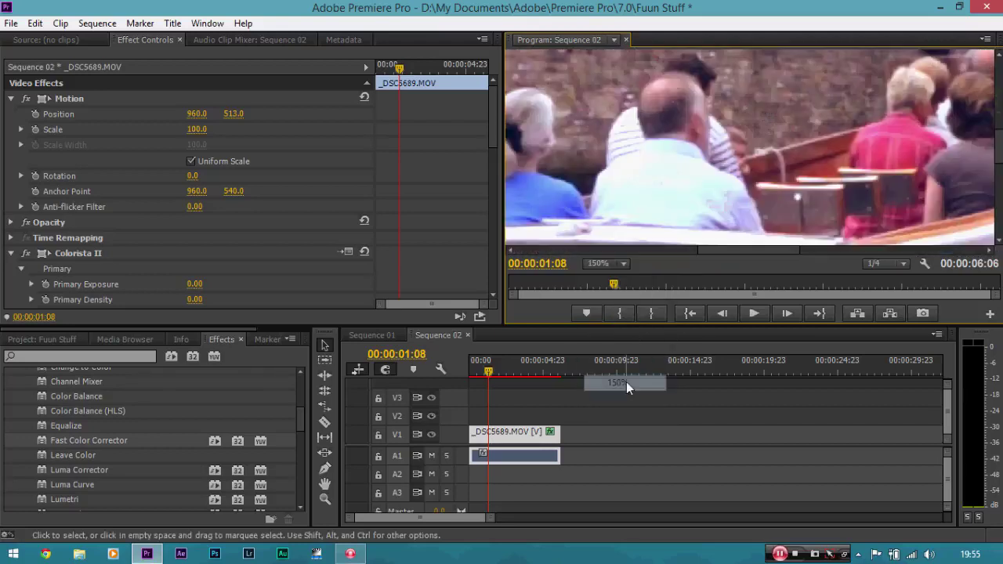
key(h)
drag(733, 189, 917, 101)
drag(758, 175, 770, 144)
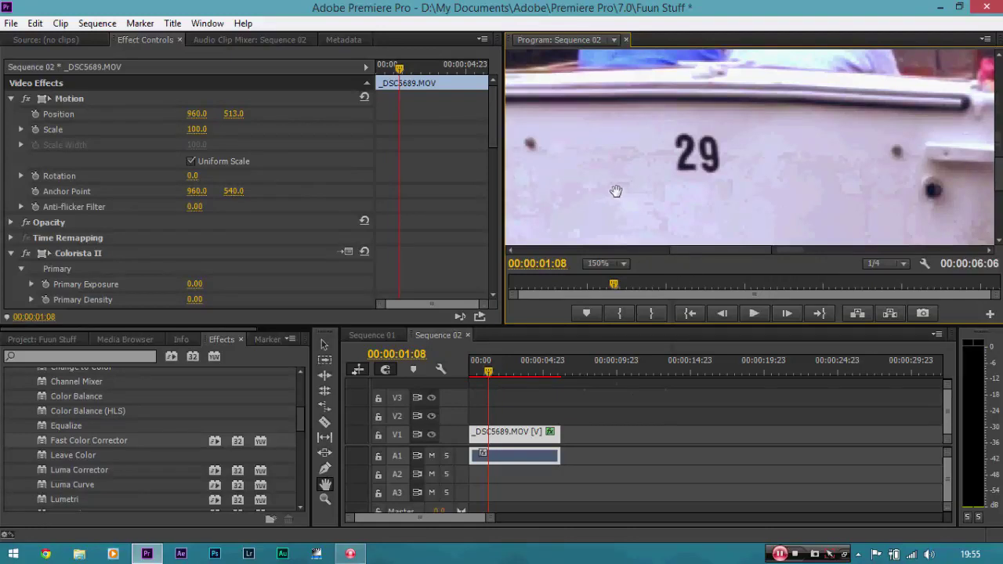
Find the Sharpen video effect by searching the effects for "shar" and apply it to the _DSC5689.MOV clip in Sequence 02
click(118, 357)
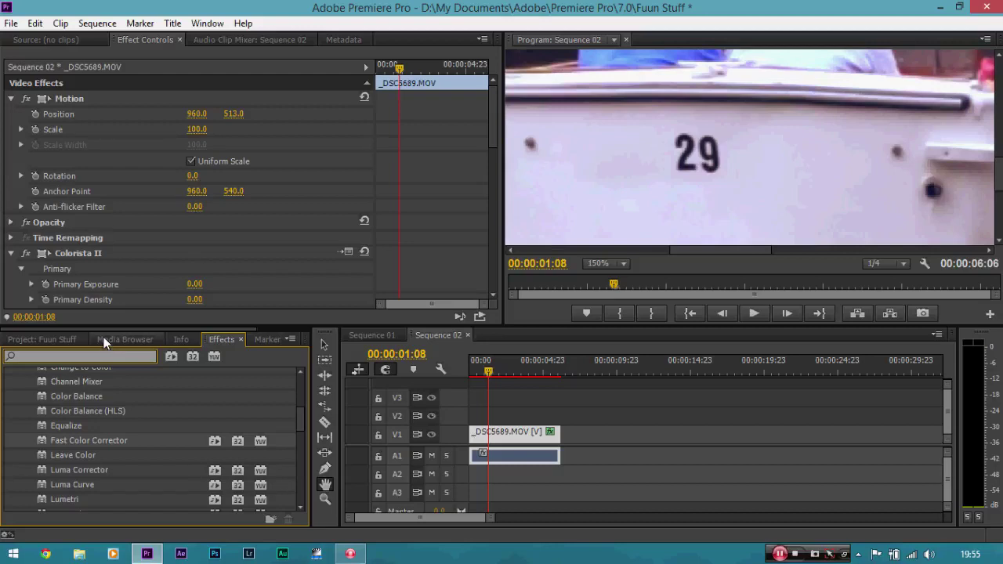
text(s)
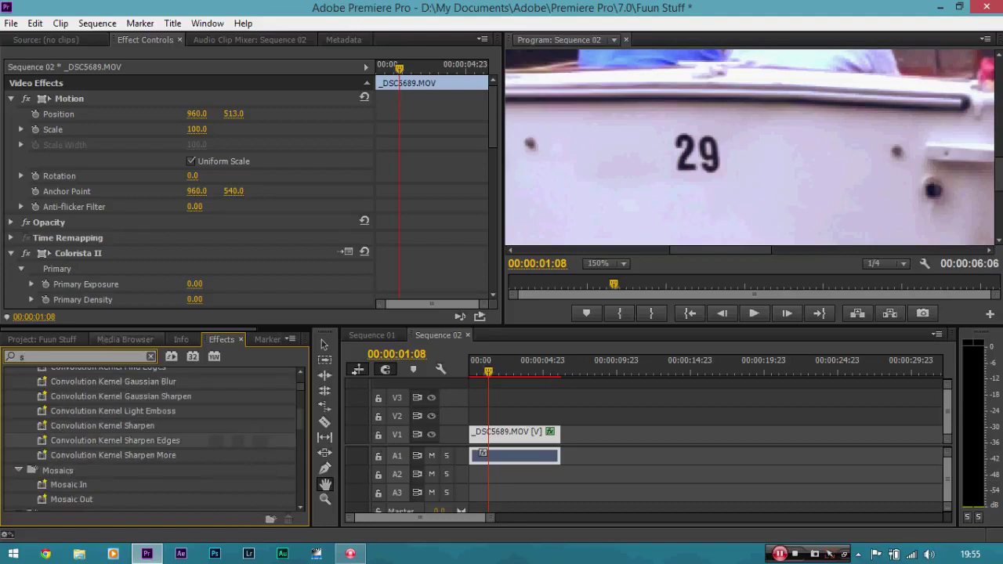
text(har)
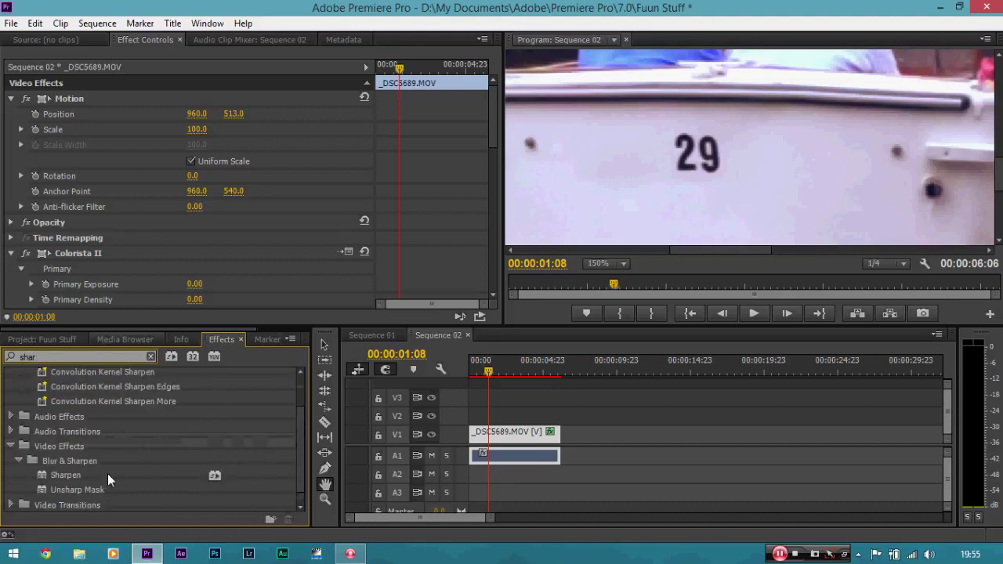
click(73, 475)
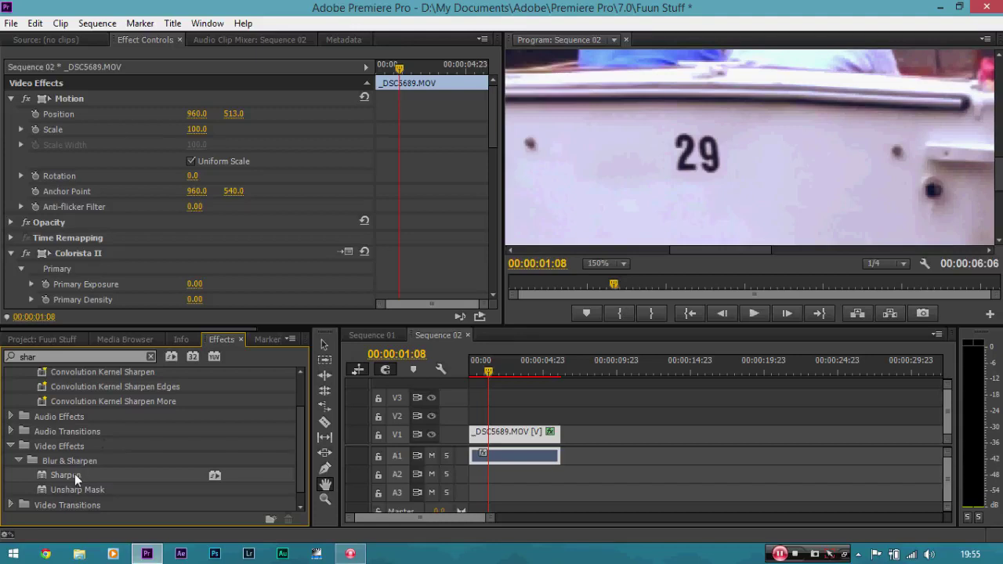
drag(74, 475, 493, 432)
Set the Sharpen Amount of the _DSC5689.MOV clip to 20
drag(493, 102, 486, 273)
click(190, 238)
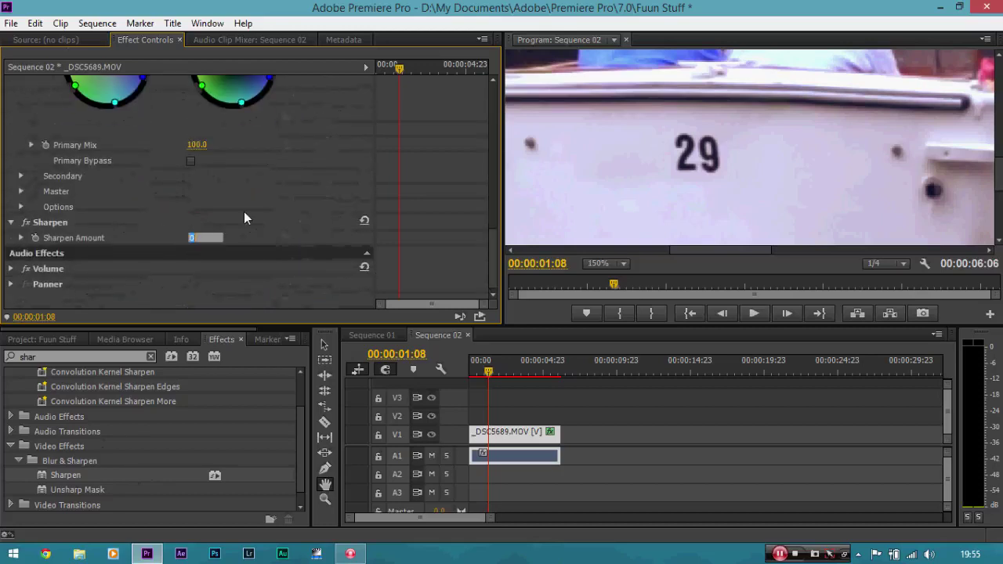
click(244, 213)
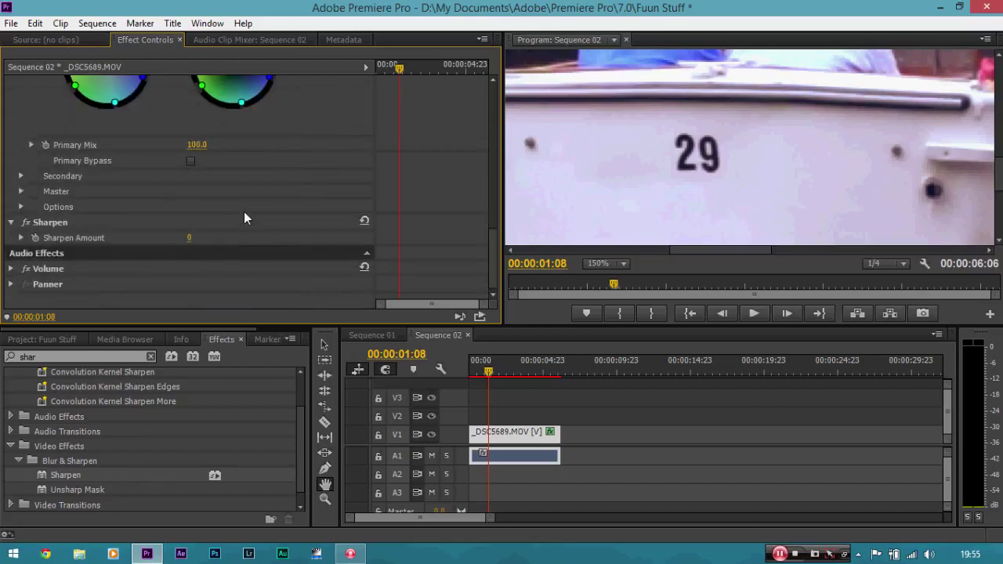
click(191, 238)
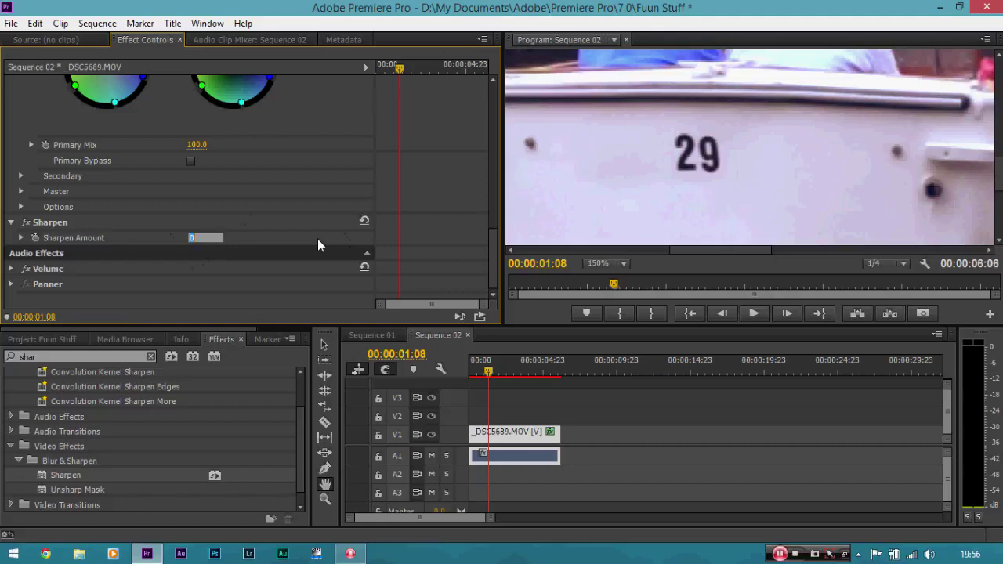
text(20)
key(Return)
Switch the Sharpen effect and the Colorista II effect off and back on in turn to compare the picture with and without each
click(26, 223)
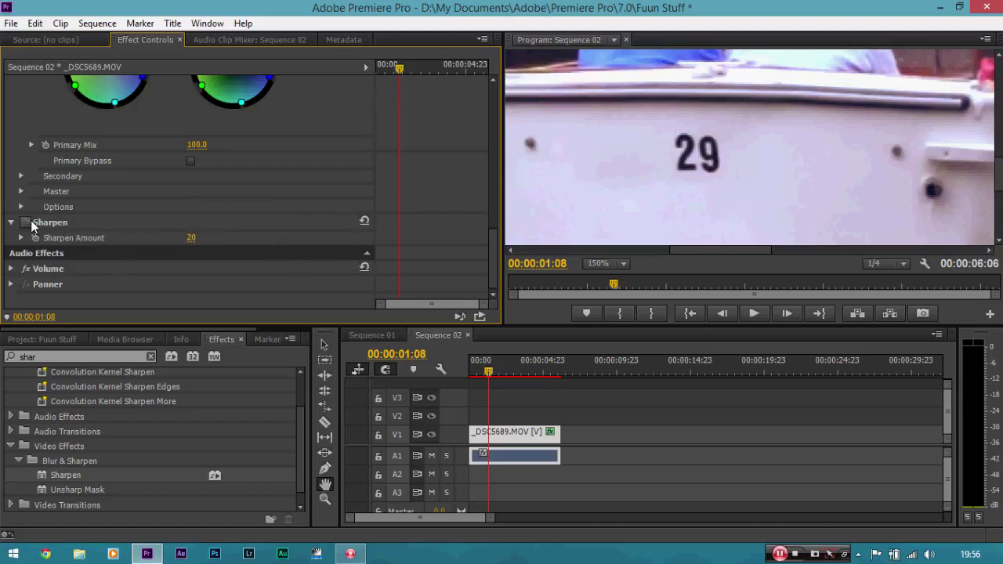
click(30, 223)
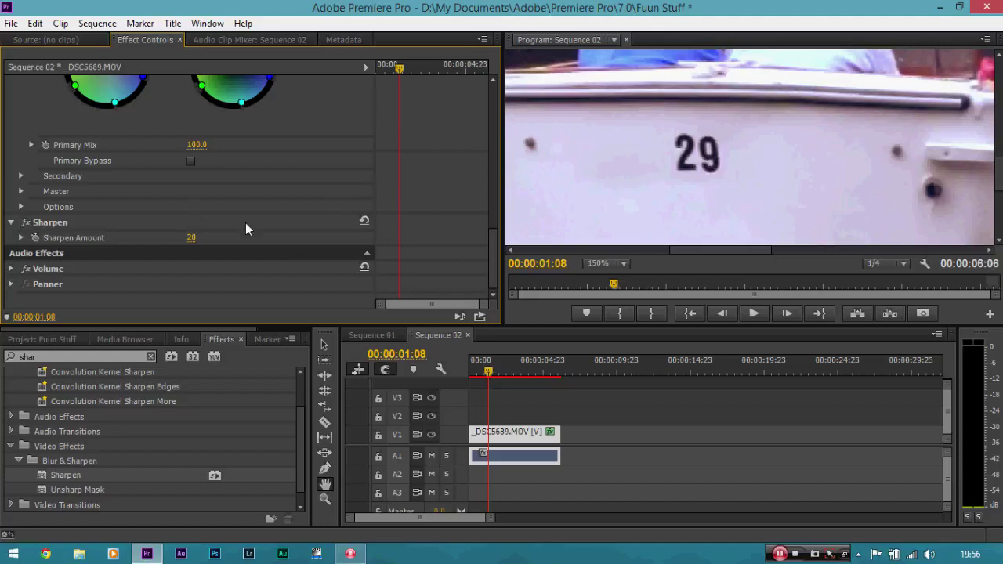
drag(493, 244, 497, 180)
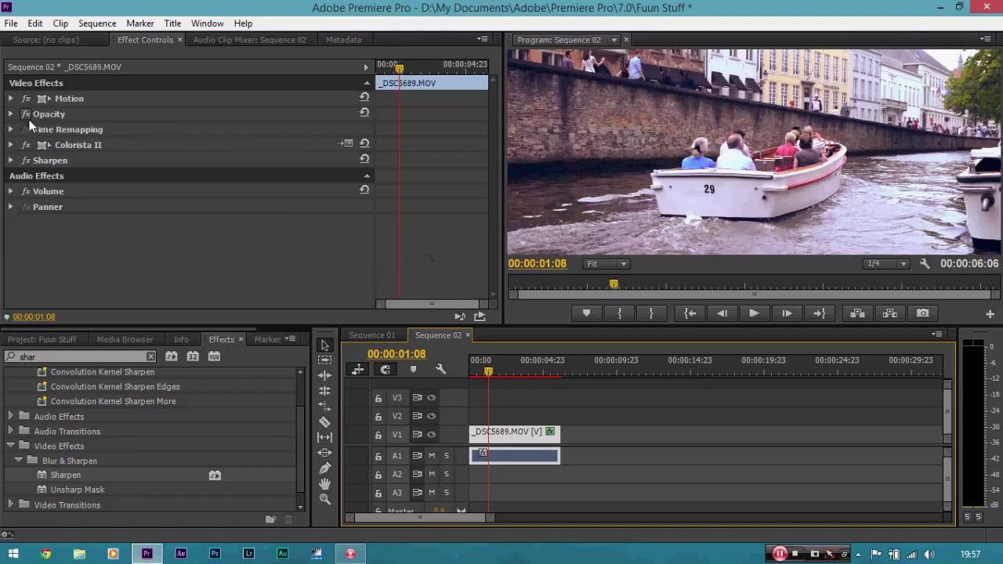
click(28, 148)
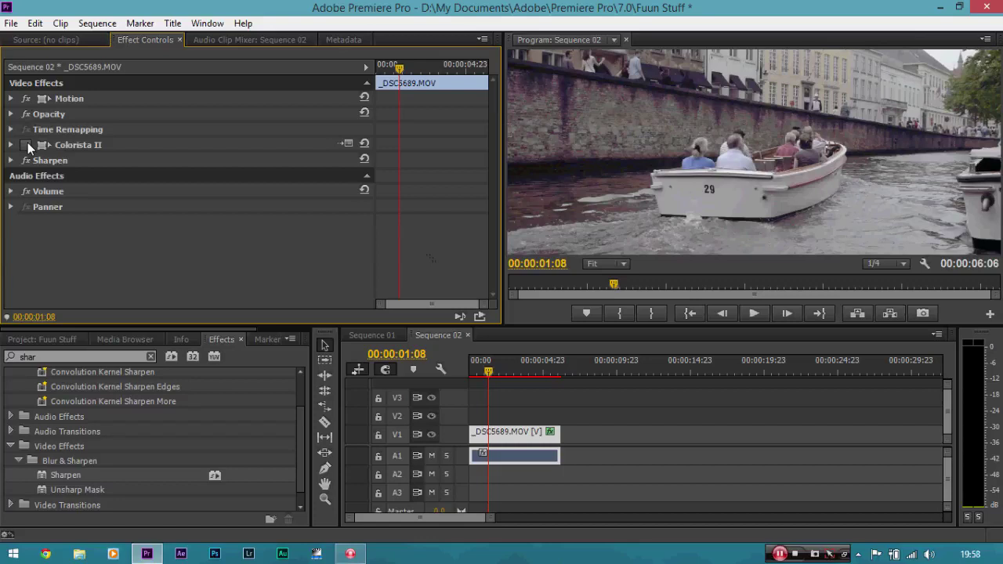
click(27, 145)
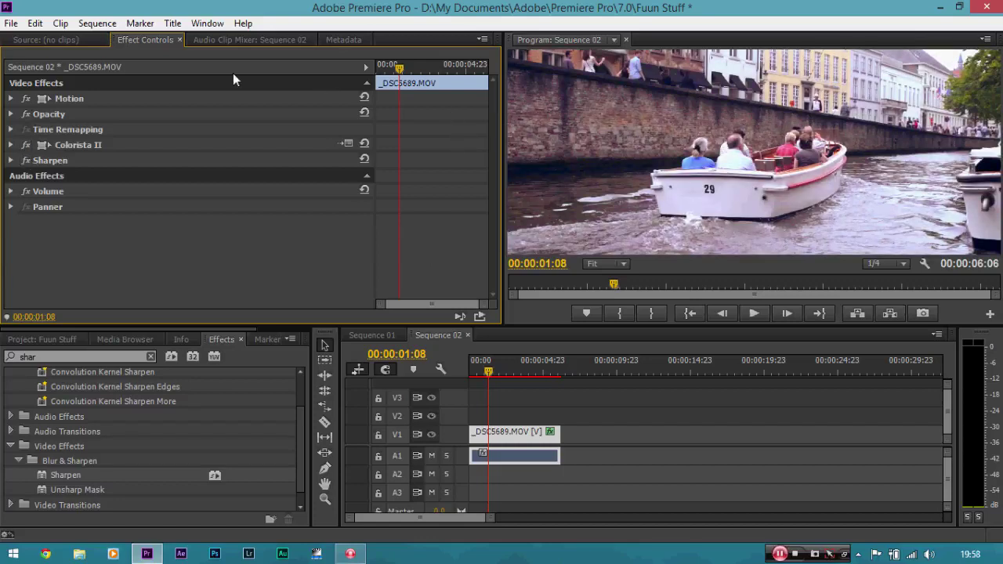
Open the media export settings for Sequence 02 and set the export format to H.264
click(6, 26)
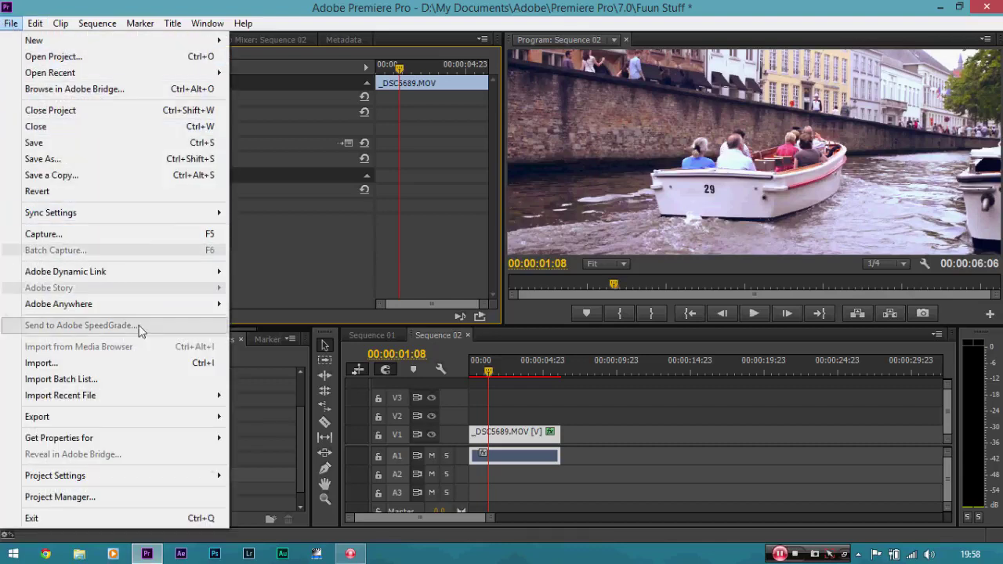
mouse_move(108, 421)
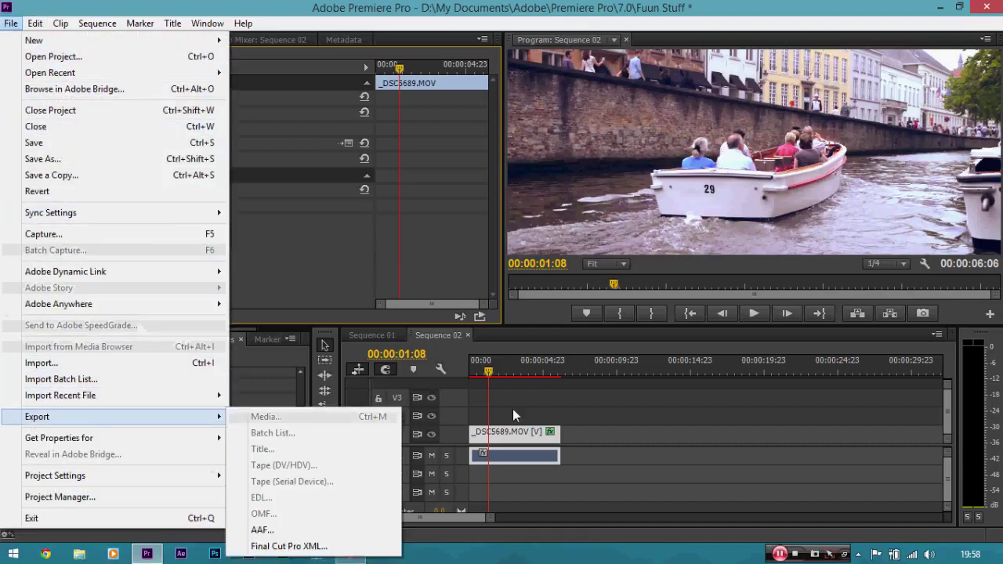
click(501, 436)
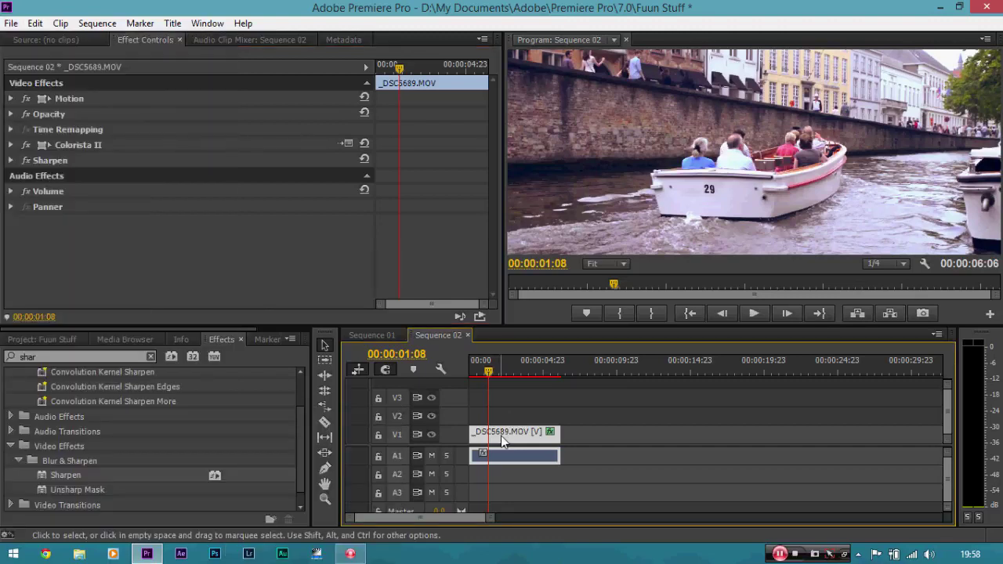
click(11, 22)
mouse_move(220, 423)
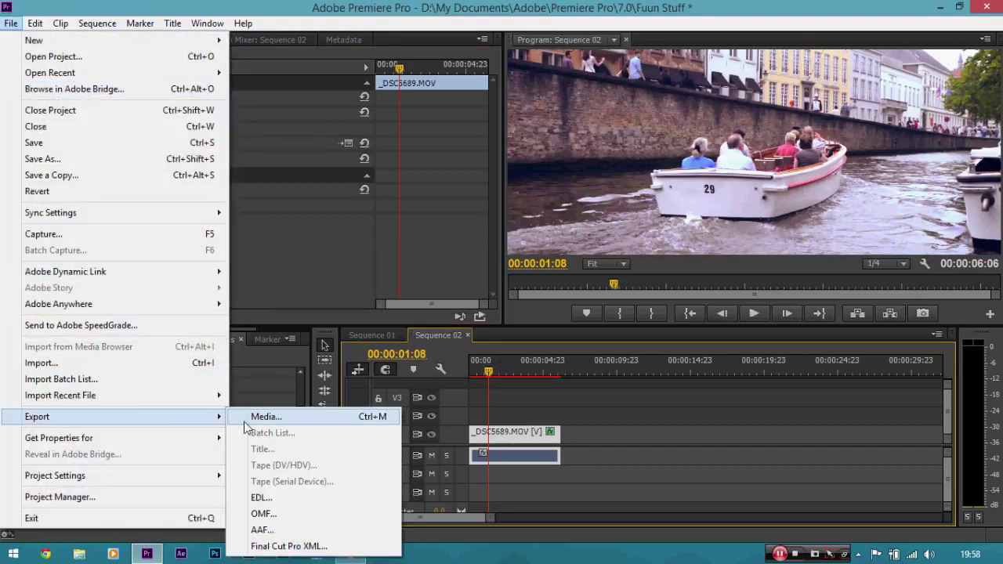
click(249, 419)
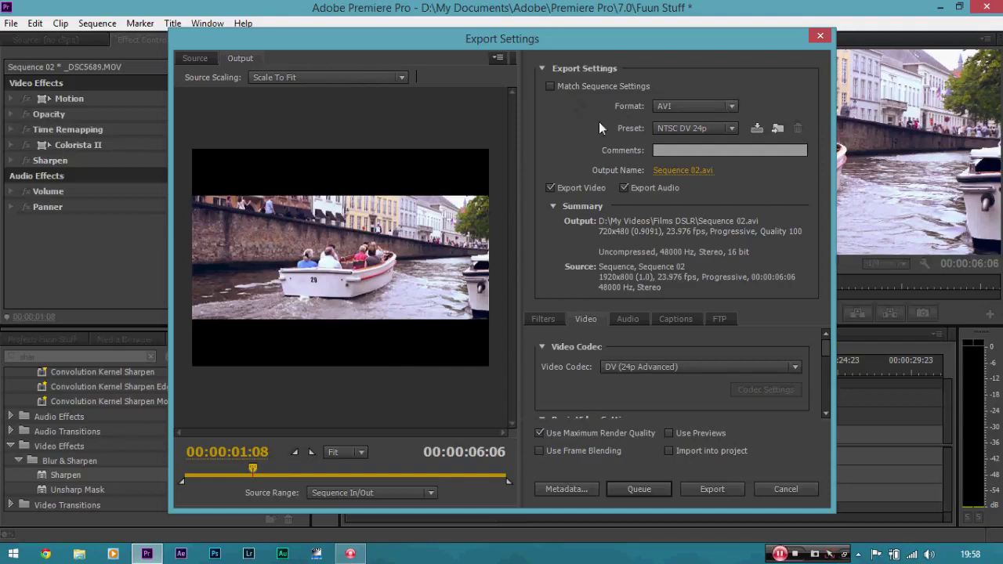
click(696, 110)
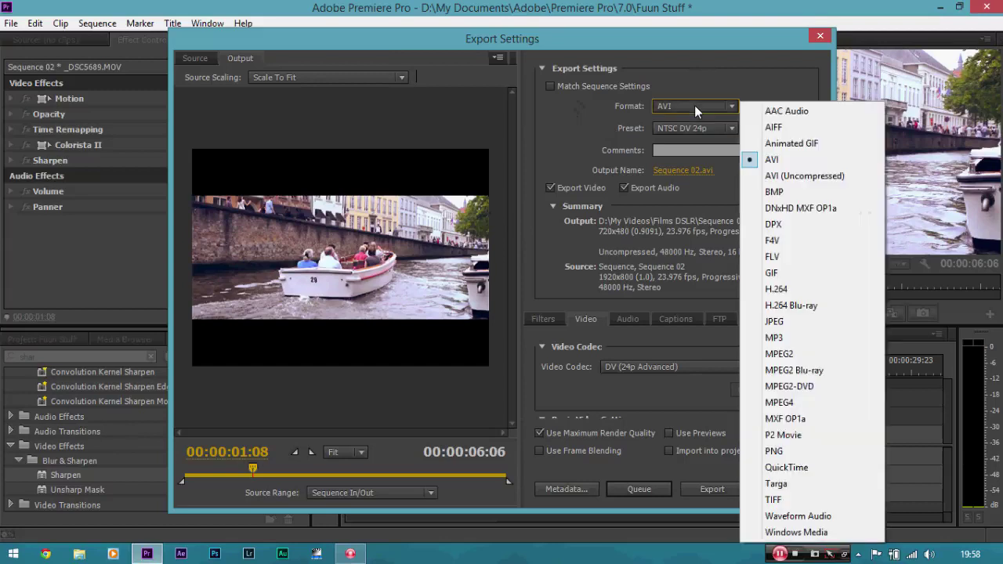
click(769, 289)
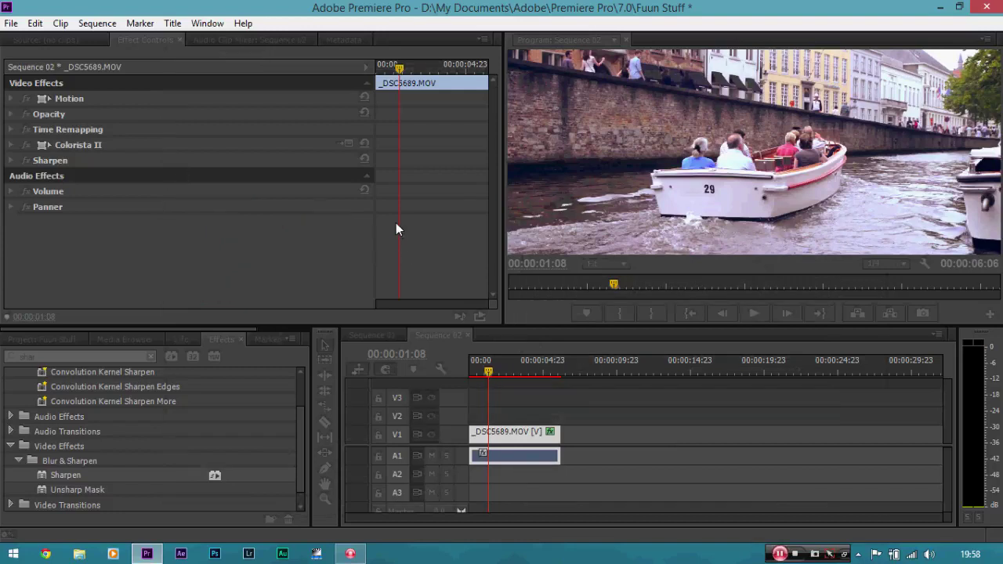
Reopen the export settings for Sequence 02 and choose the Match Source - High bitrate preset for the H.264 format
key(ctrl+m)
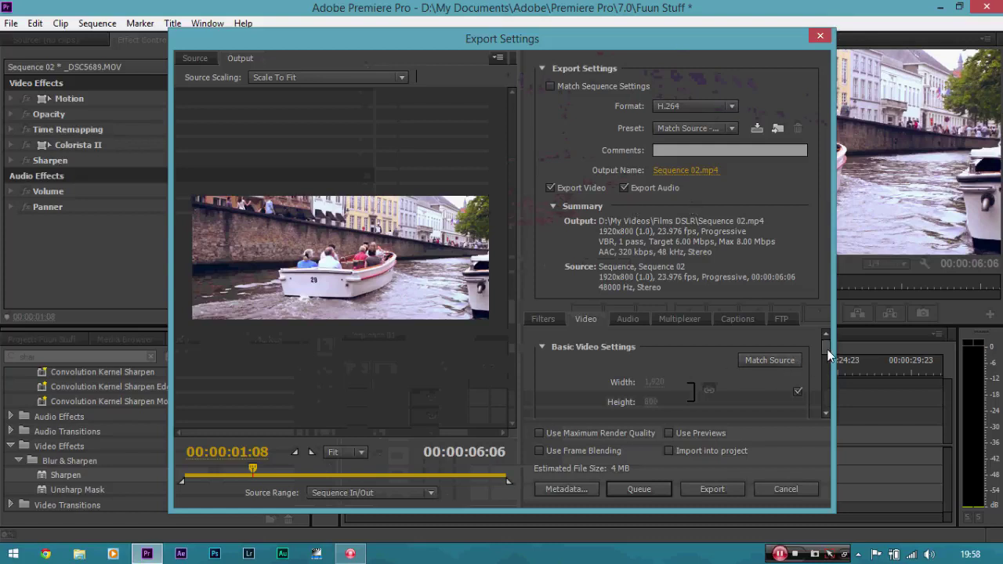
click(715, 109)
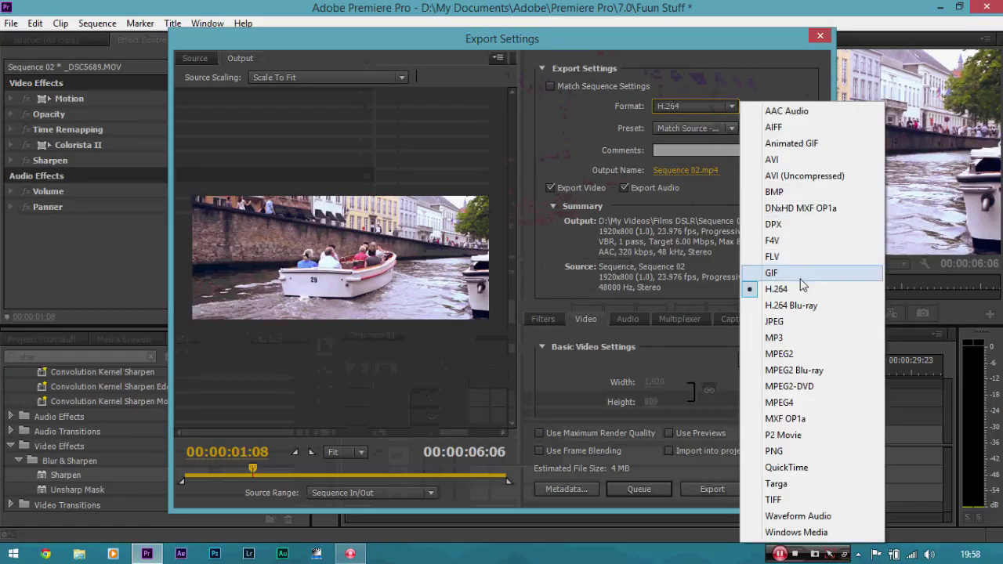
click(702, 130)
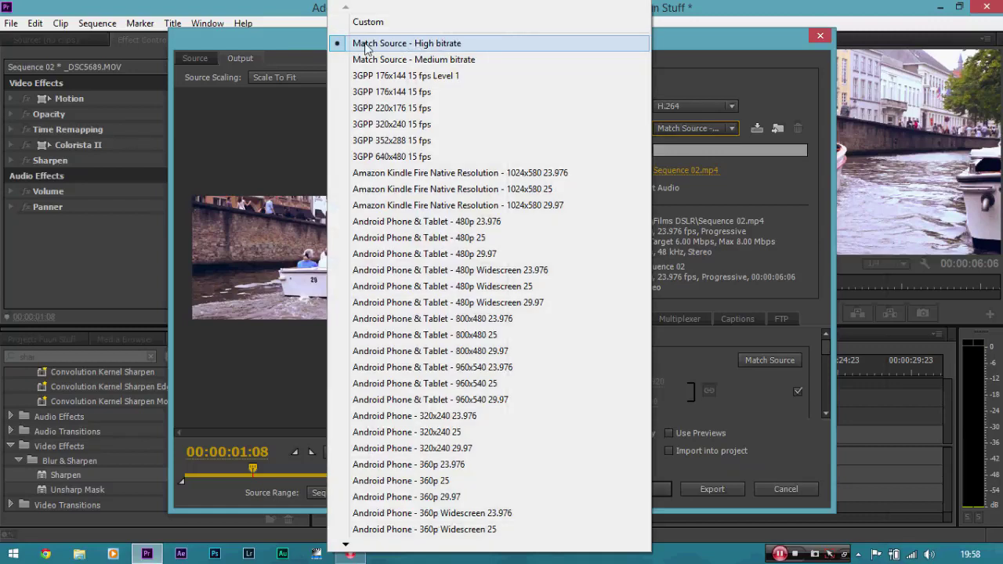
click(425, 47)
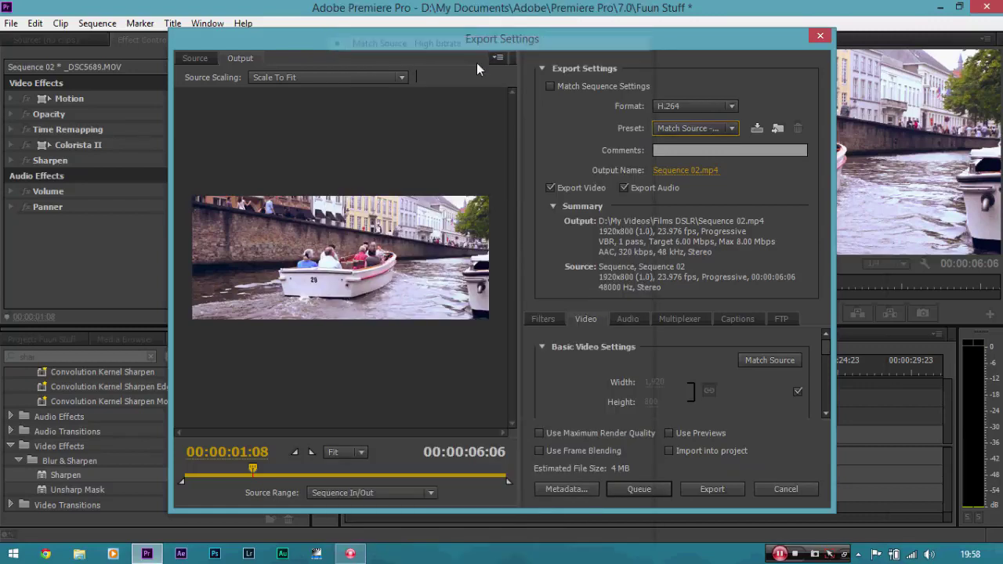
Set the export's target bitrate to 20 Mbps in the video bitrate settings
mouse_move(829, 351)
mouse_down()
mouse_move(828, 382)
mouse_move(826, 348)
mouse_up()
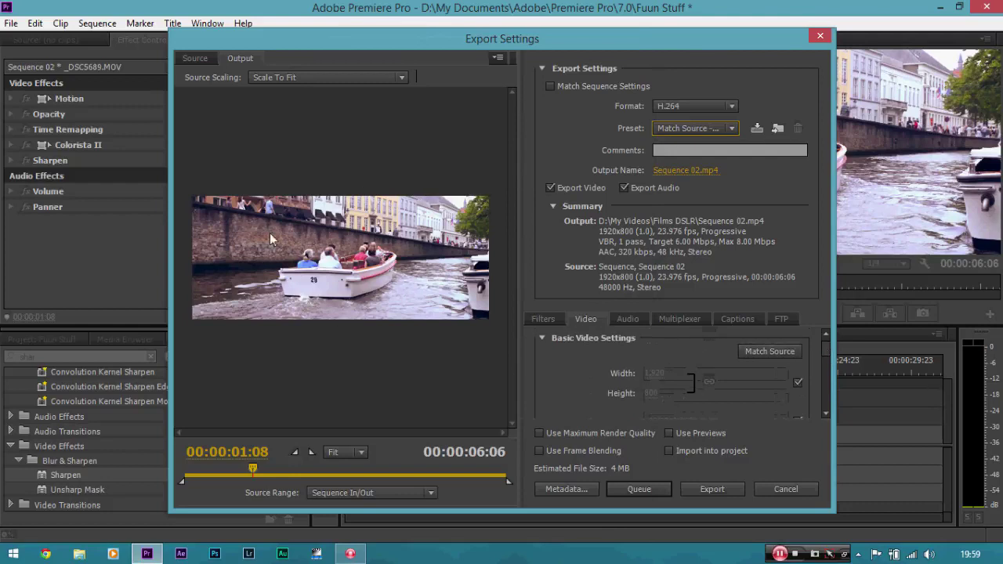
drag(830, 355, 829, 406)
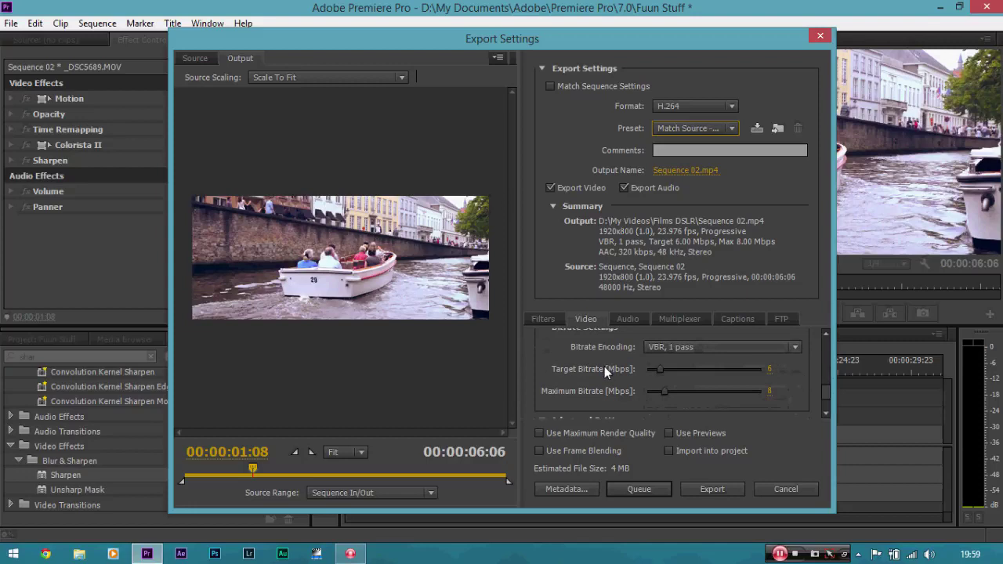
click(769, 369)
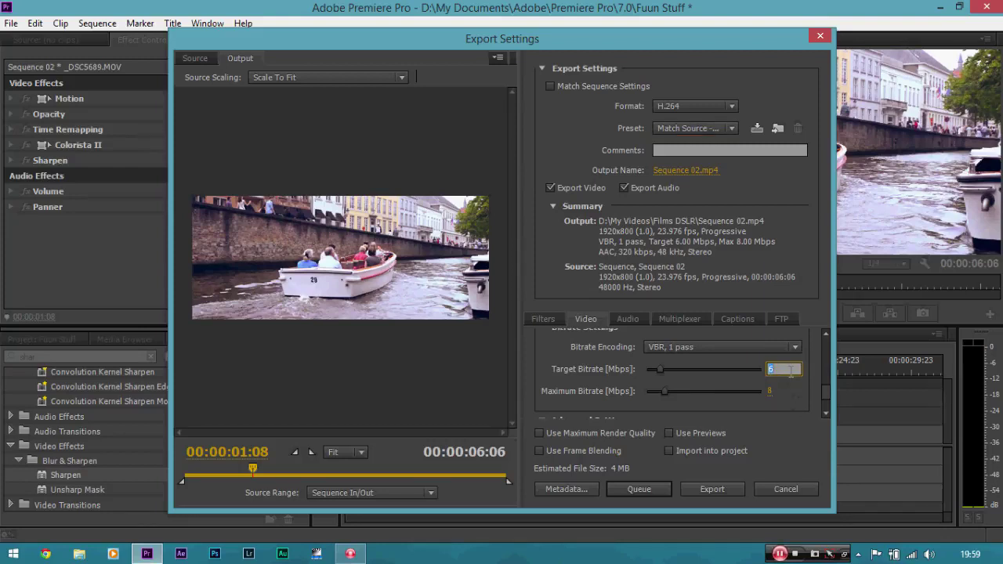
text(20)
key(Return)
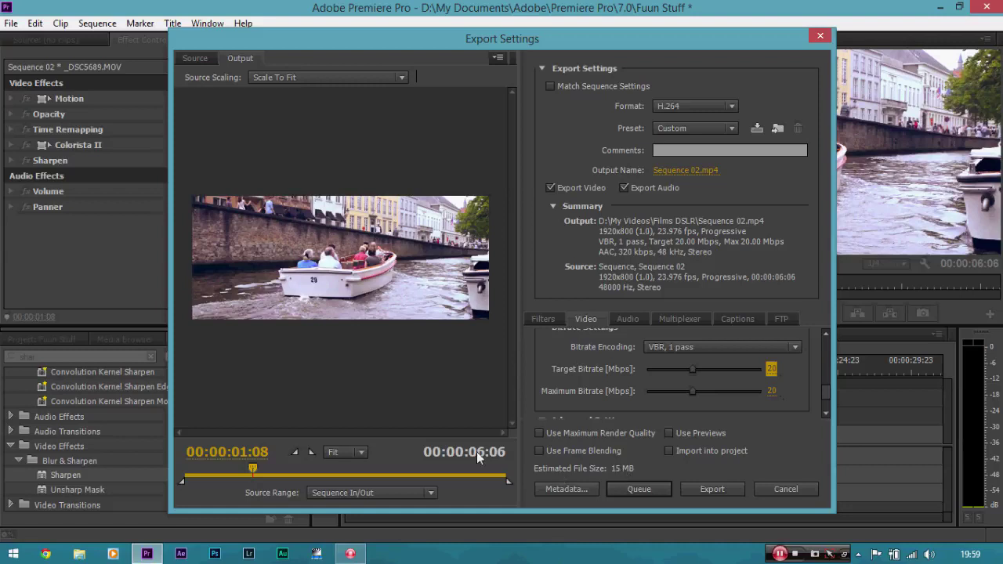
Set both the target bitrate and the maximum bitrate of the export to 5 Mbps
click(772, 369)
text(5)
key(Return)
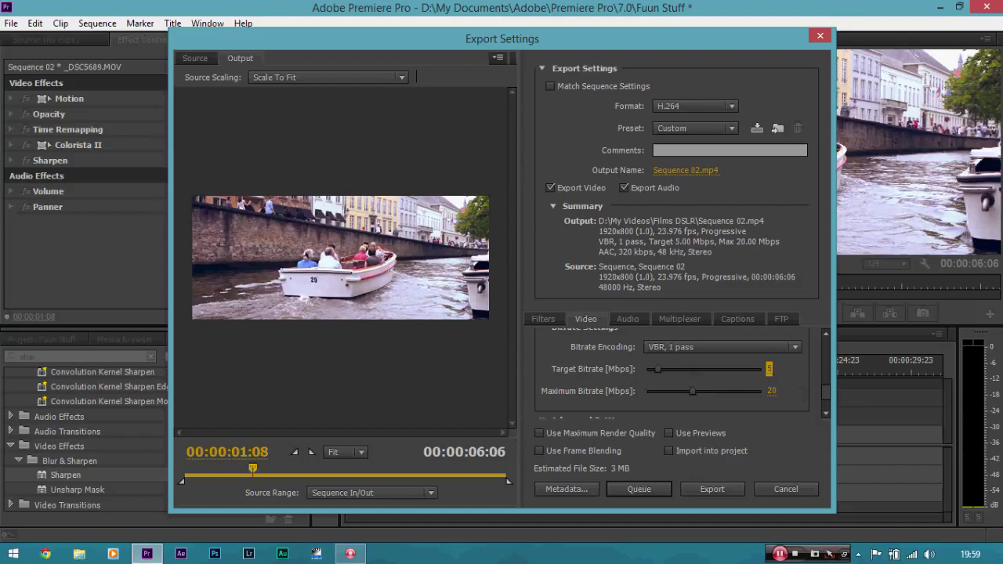
click(770, 391)
text(5)
key(Return)
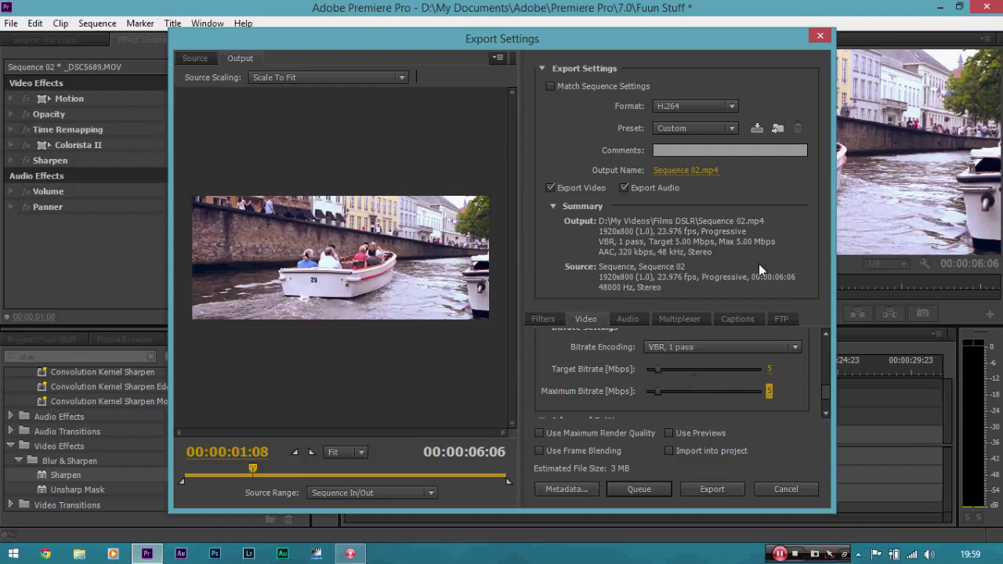